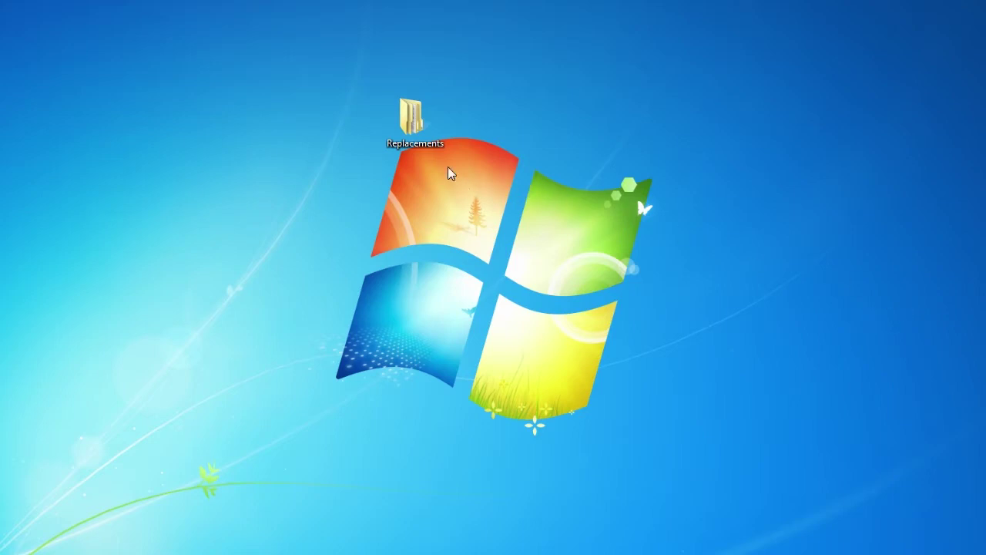
# Open Replacements and its WS00 folder containing MPK00.PKF, the batch scripts and file_0061.psd
pyautogui.doubleClick(417, 125)
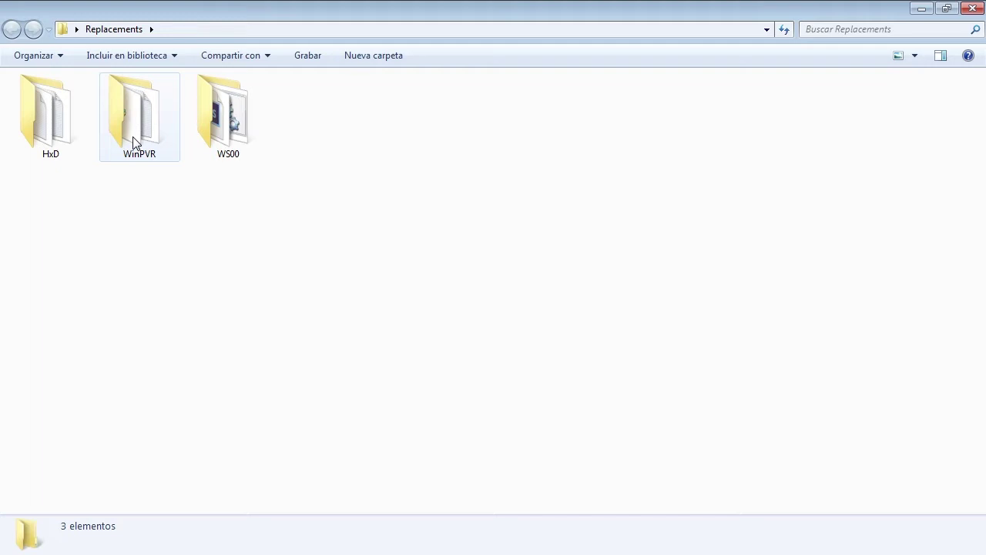
pyautogui.doubleClick(245, 120)
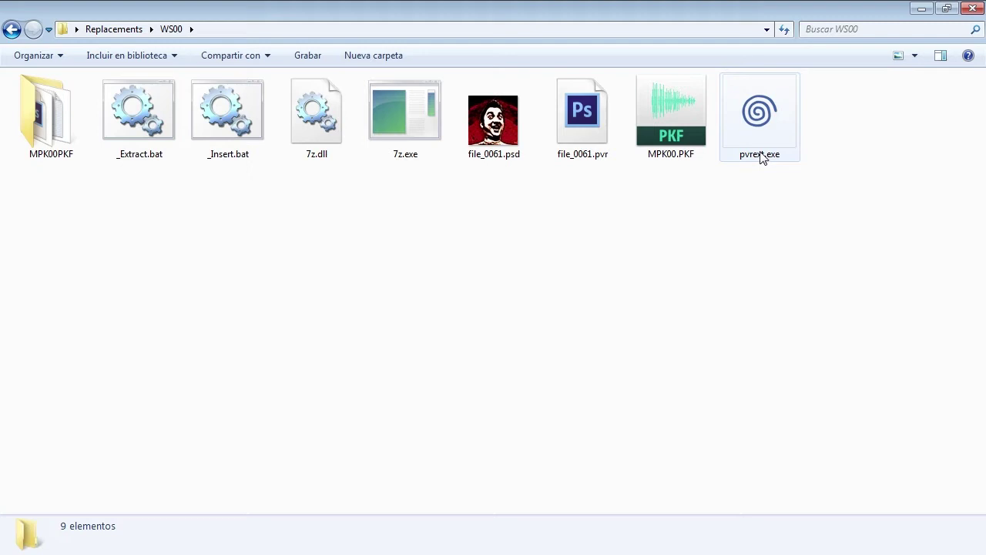
pyautogui.click(11, 30)
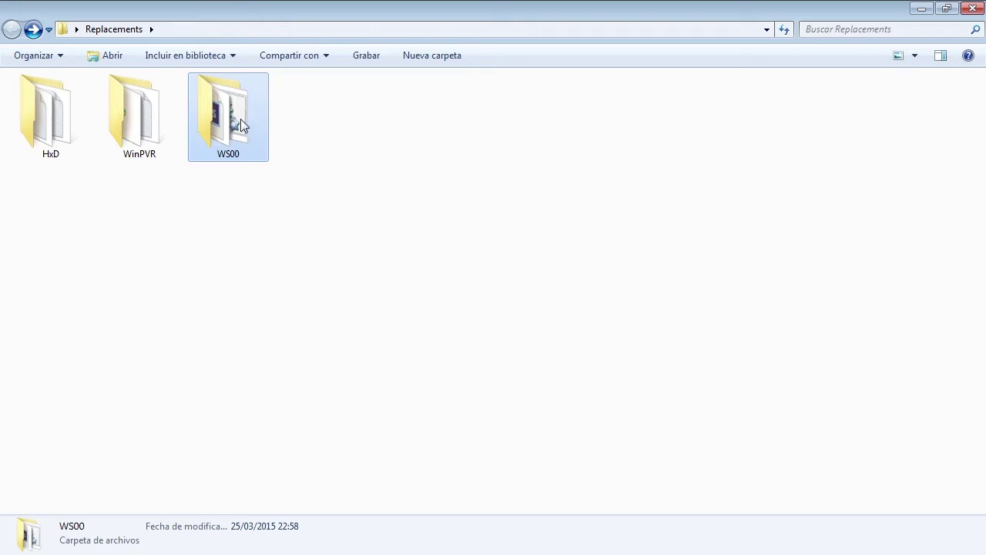
pyautogui.doubleClick(239, 158)
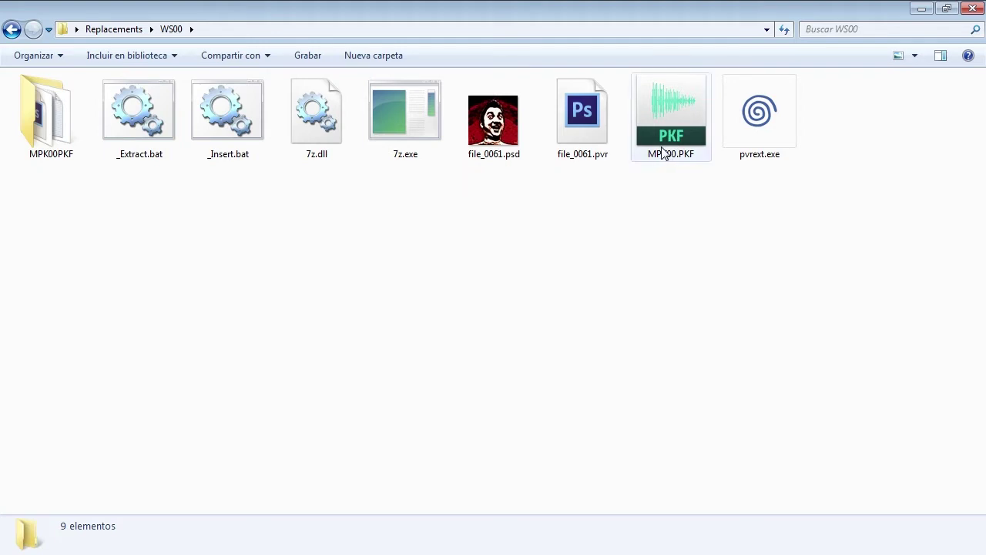
# Extract MPK00.PKF here with 7-Zip and rename the result to MPK00.PKF.EXT.ORI
pyautogui.rightClick(671, 103)
pyautogui.moveTo(694, 113)
pyautogui.click(507, 169)
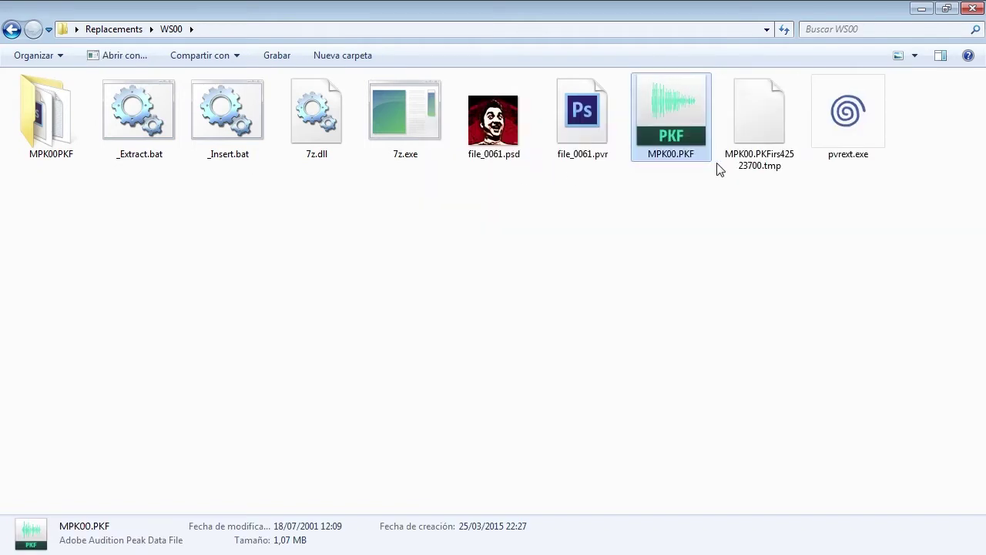
pyautogui.click(791, 164)
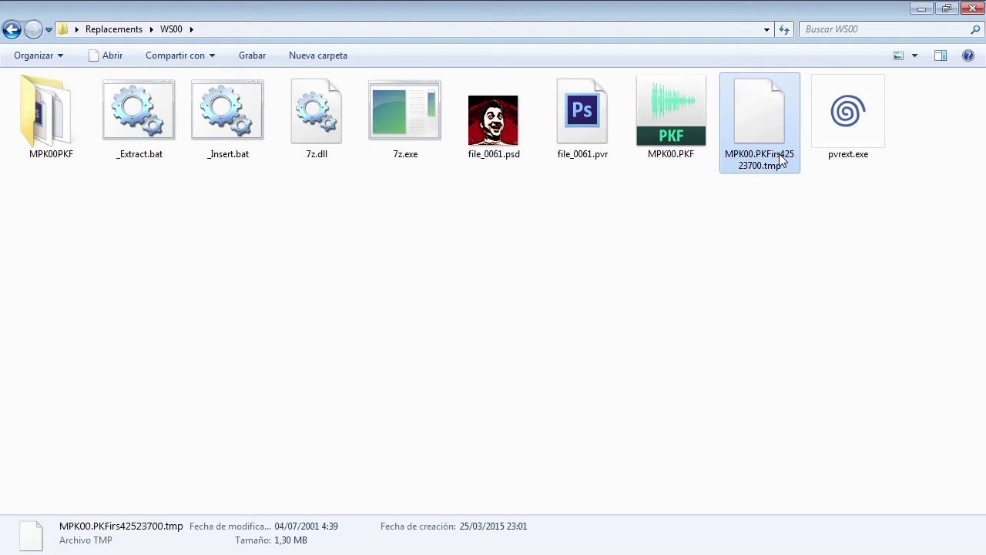
pyautogui.click(773, 151)
pyautogui.moveTo(773, 152); pyautogui.dragTo(814, 191)
pyautogui.press('BackSpace')
pyautogui.press('BackSpace')
pyautogui.write('.EXT')
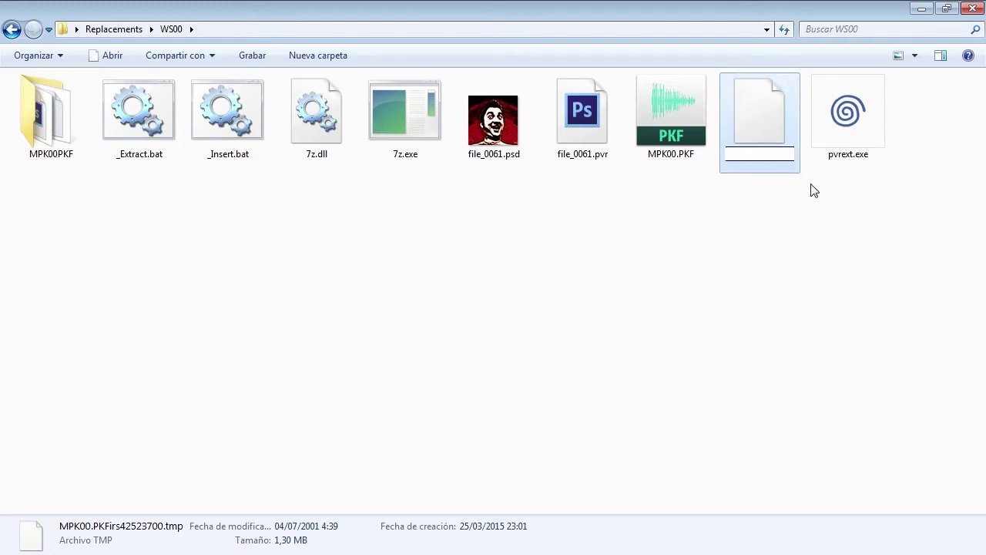
pyautogui.write('.ORI')
pyautogui.press('Return')
# Rename the original MPK00.PKF to MPK00.PKF.ORI, confirming the extension change
pyautogui.press('Return')
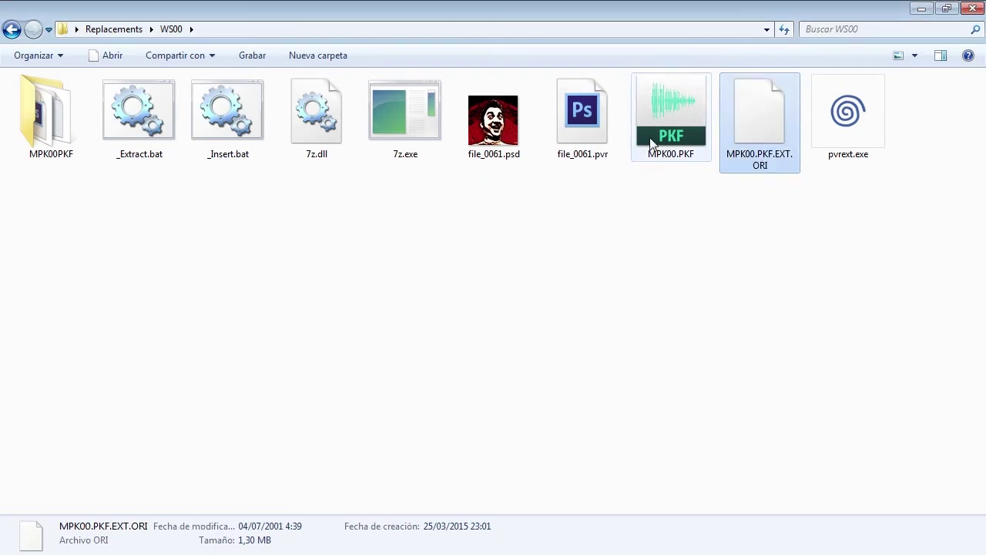
pyautogui.click(696, 158)
pyautogui.click(696, 158)
pyautogui.click(697, 157)
pyautogui.write('.ORI')
pyautogui.press('Return')
pyautogui.click(700, 151)
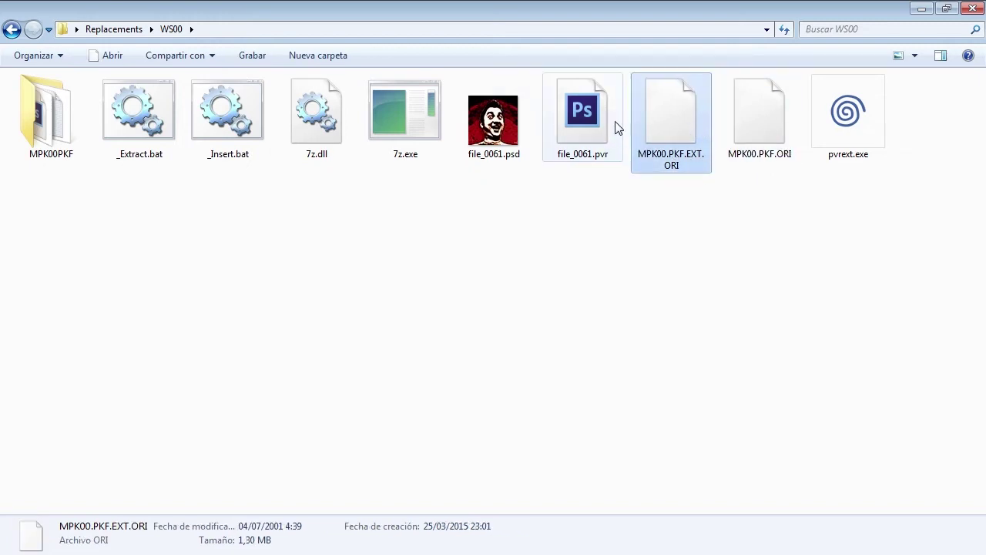
# Inspect _Extract.bat in Notepad, close it, then run it to unpack the PVR textures
pyautogui.click(140, 113)
pyautogui.rightClick(140, 114)
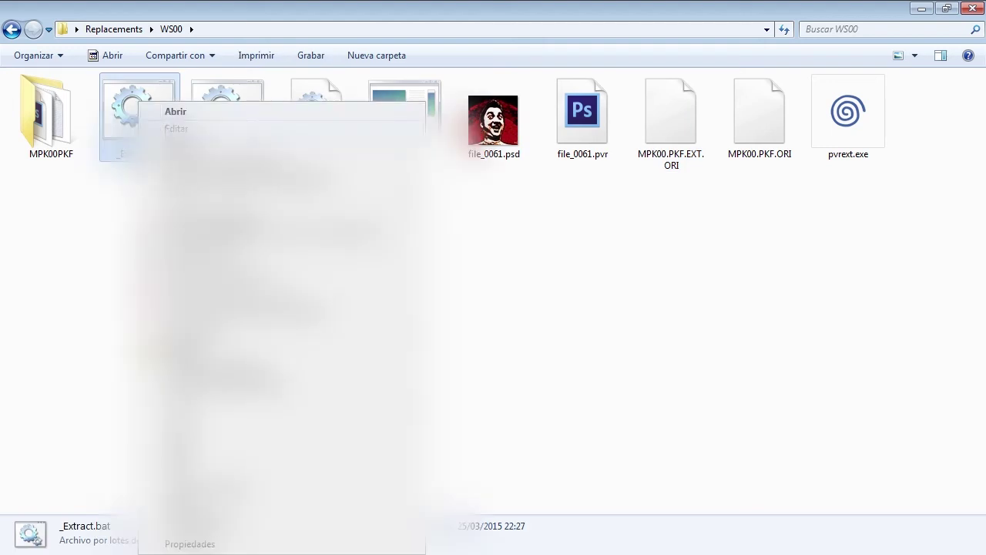
pyautogui.click(176, 128)
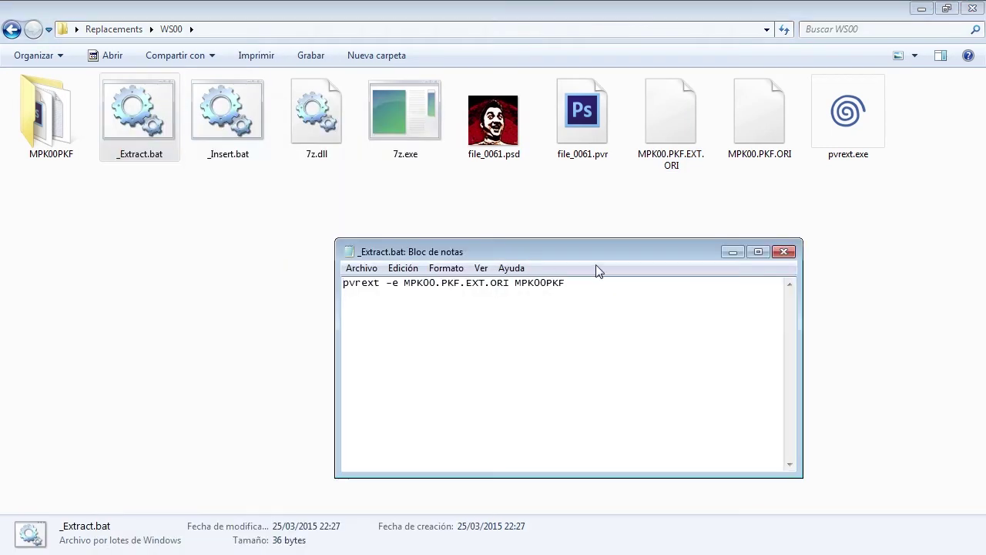
pyautogui.click(784, 251)
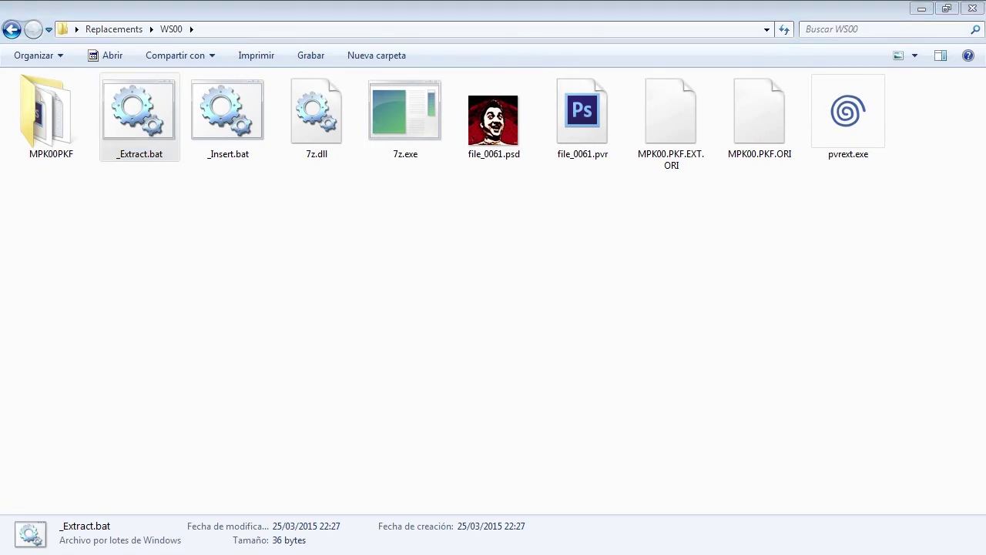
pyautogui.press('Return')
pyautogui.moveTo(451, 121); pyautogui.dragTo(451, 126)
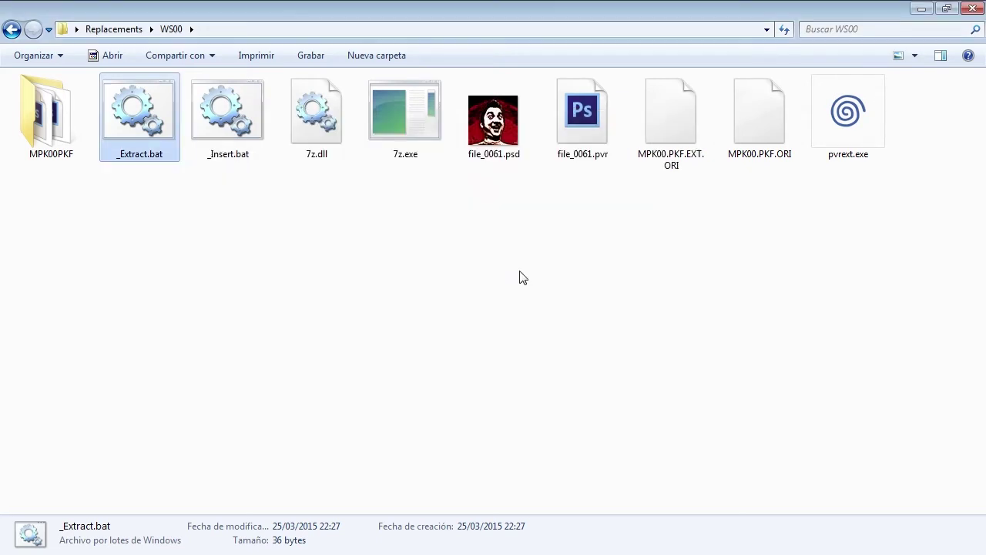
# Browse the 267 extracted .pvr textures in MPK00PKF, then go back to Replacements
pyautogui.doubleClick(42, 145)
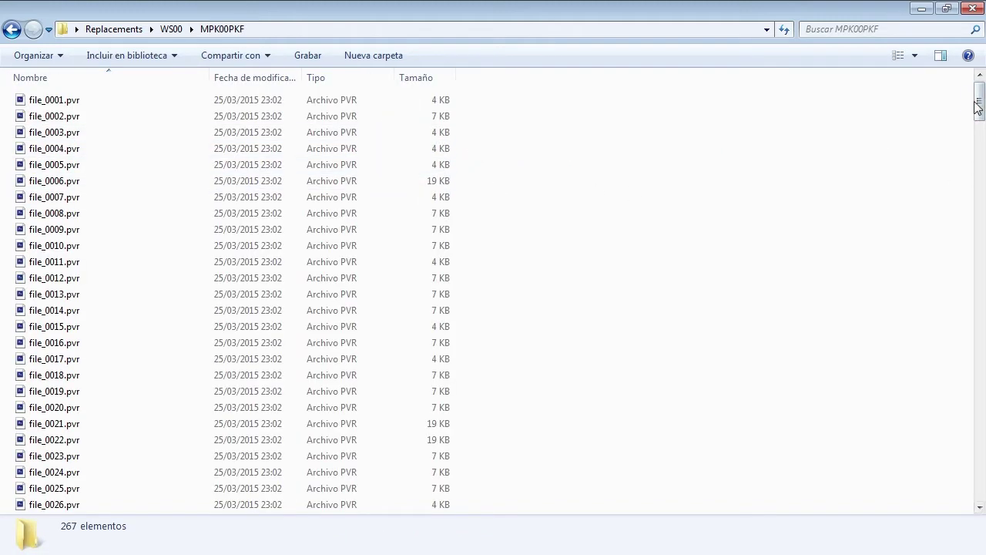
pyautogui.moveTo(977, 108)
pyautogui.mouseDown()
pyautogui.moveTo(978, 179)
pyautogui.moveTo(979, 106)
pyautogui.mouseUp()
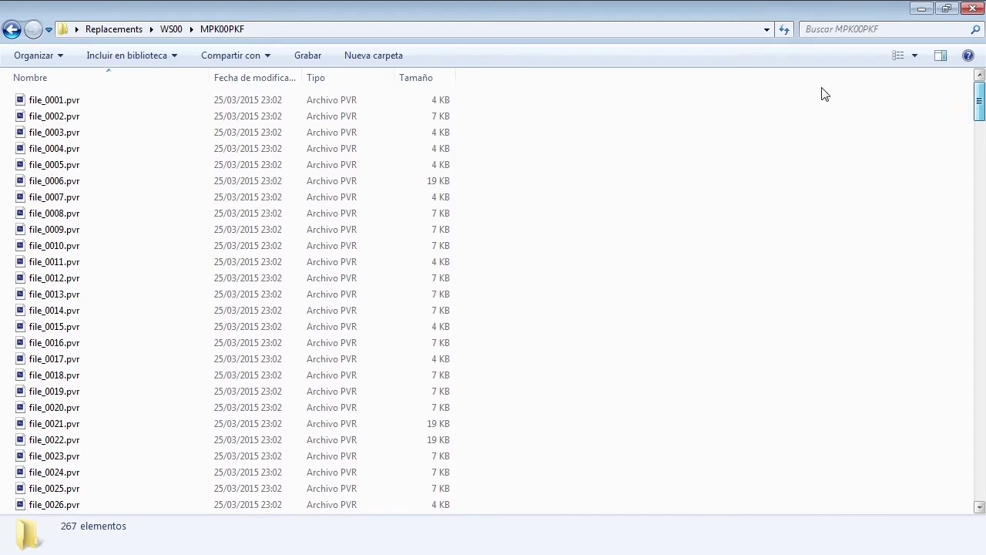
pyautogui.click(11, 29)
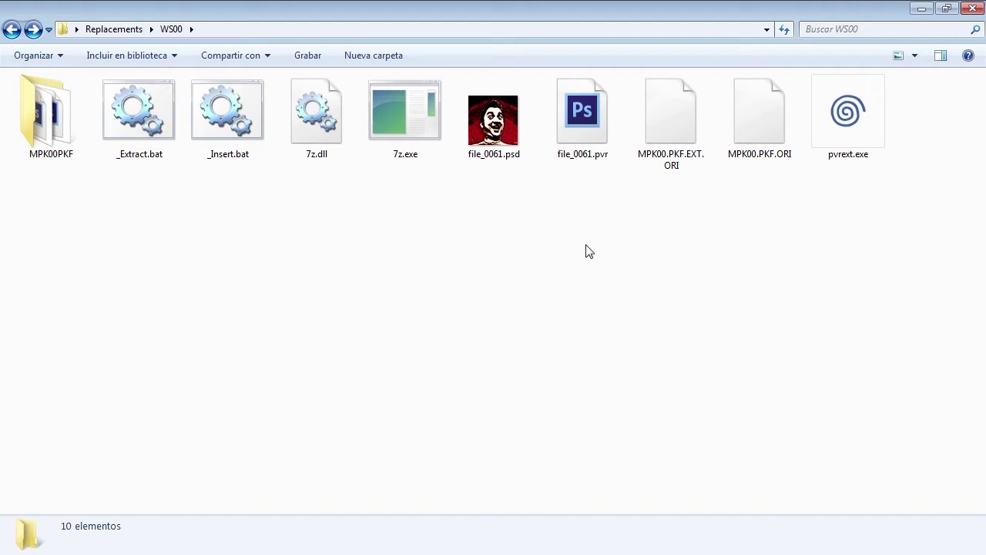
pyautogui.click(11, 29)
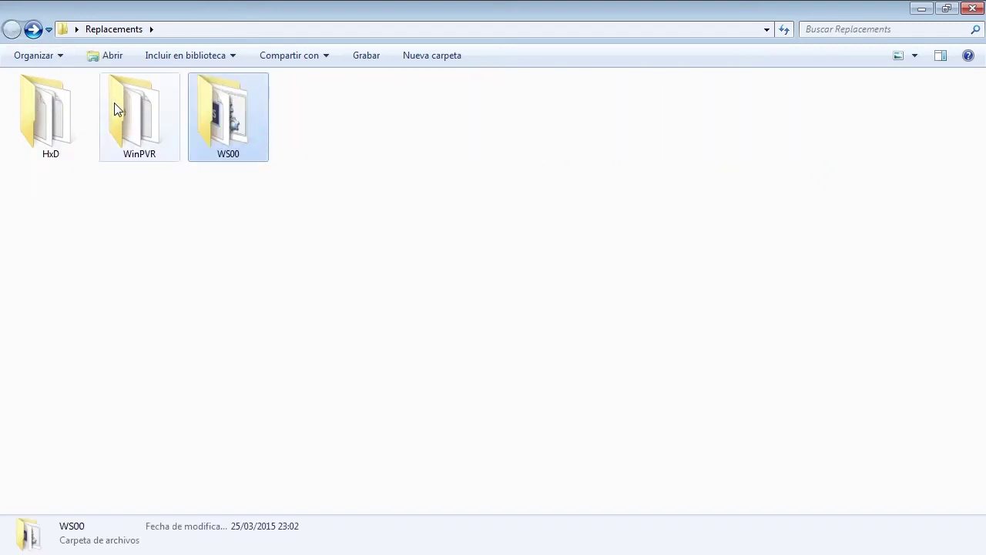
# Launch WinPVR from its folder and move and narrow the PVR Tool window
pyautogui.doubleClick(122, 109)
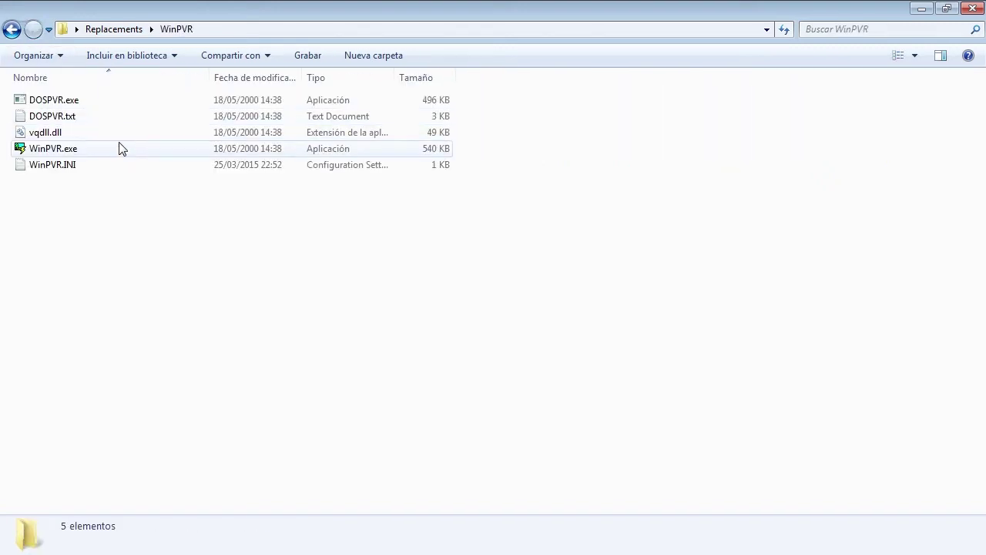
pyautogui.doubleClick(119, 147)
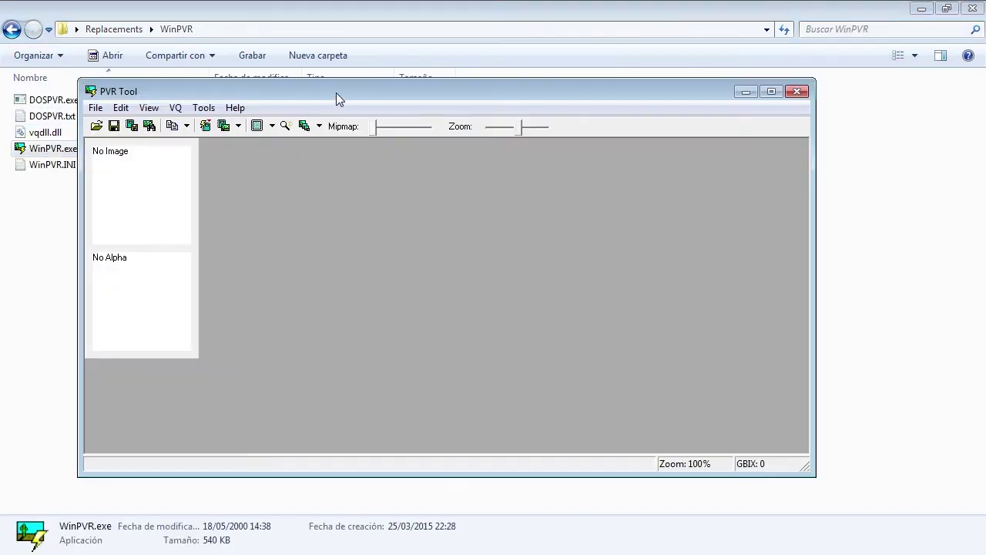
pyautogui.moveTo(336, 92); pyautogui.dragTo(264, 87)
pyautogui.moveTo(746, 249); pyautogui.dragTo(548, 232)
# Locate the file_0061.pvr poster texture in the PVR Browser, then close the browser
pyautogui.click(26, 103)
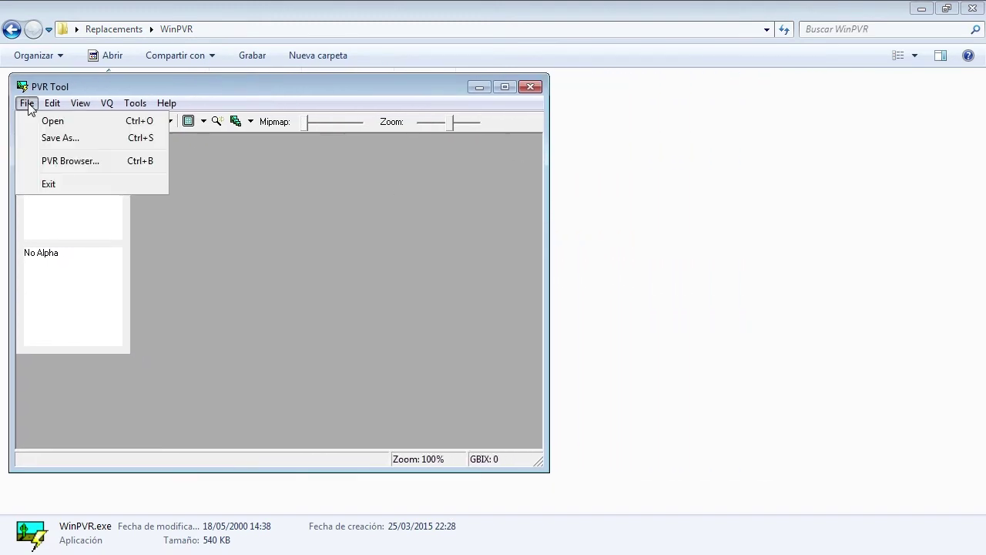
pyautogui.click(81, 167)
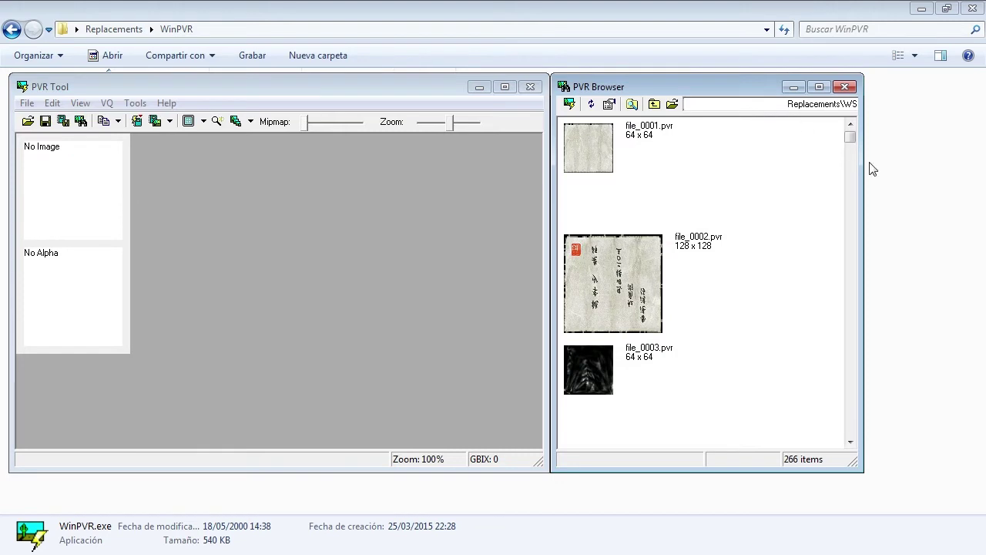
pyautogui.moveTo(861, 165); pyautogui.dragTo(903, 168)
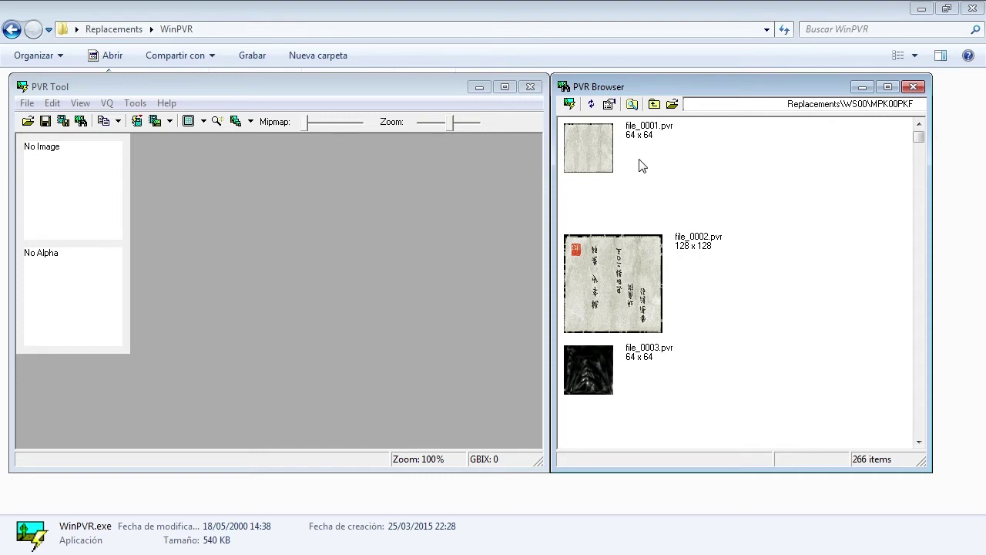
pyautogui.click(692, 282)
pyautogui.scroll(-5, 924, 383)
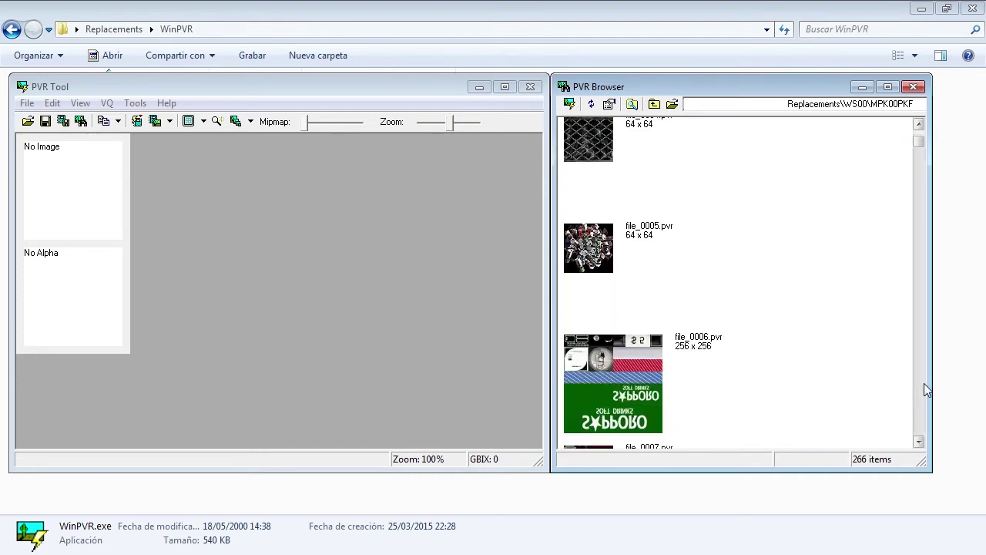
pyautogui.scroll(-20, 923, 383)
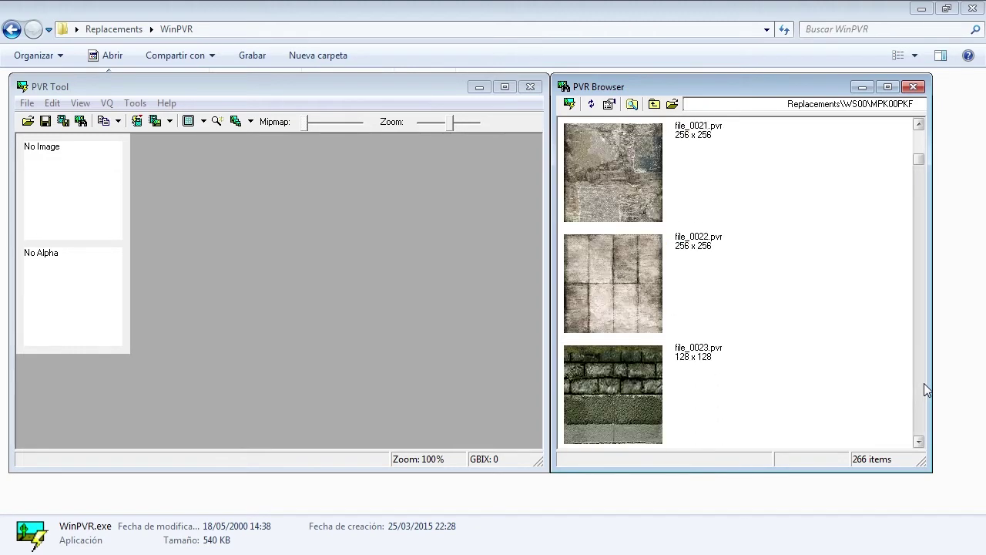
pyautogui.scroll(-20, 924, 383)
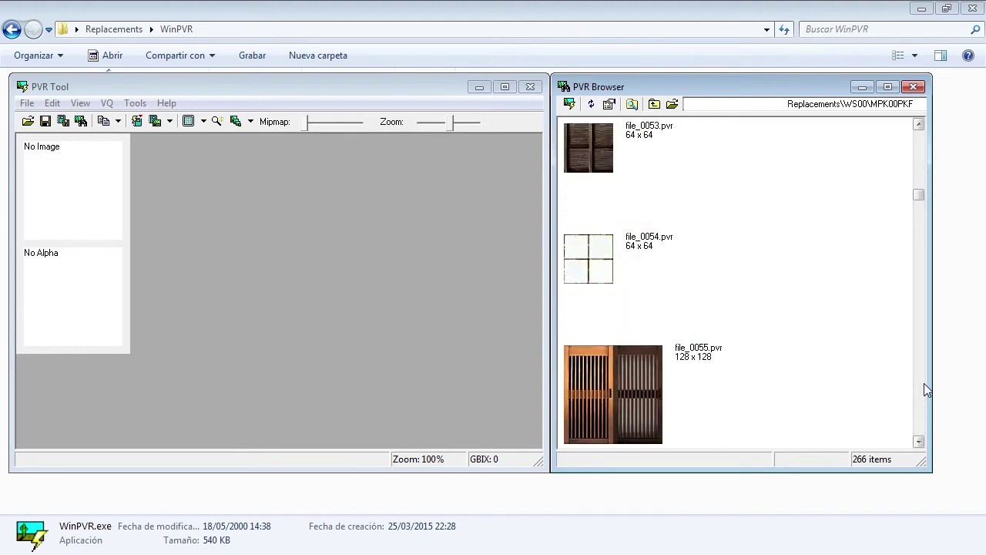
pyautogui.scroll(-6, 924, 383)
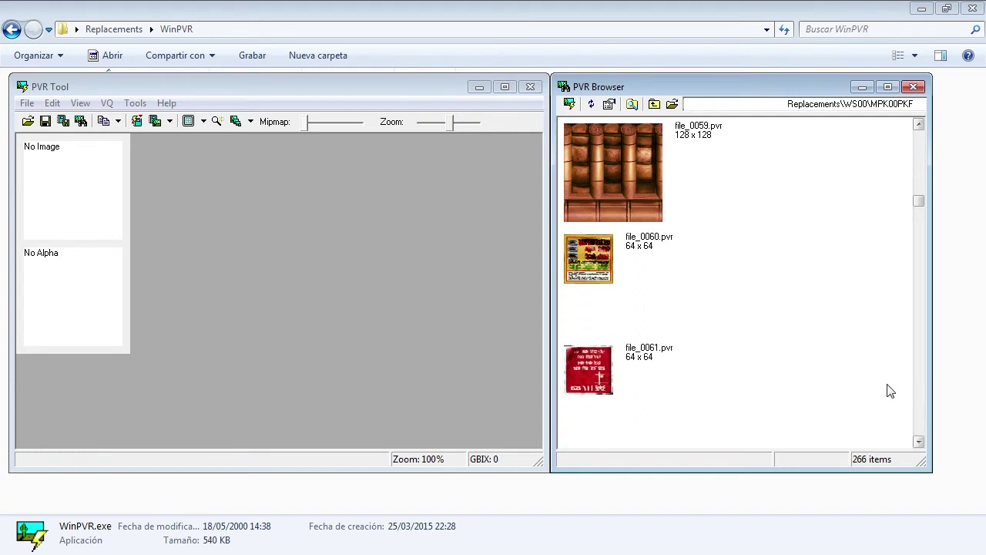
pyautogui.click(590, 370)
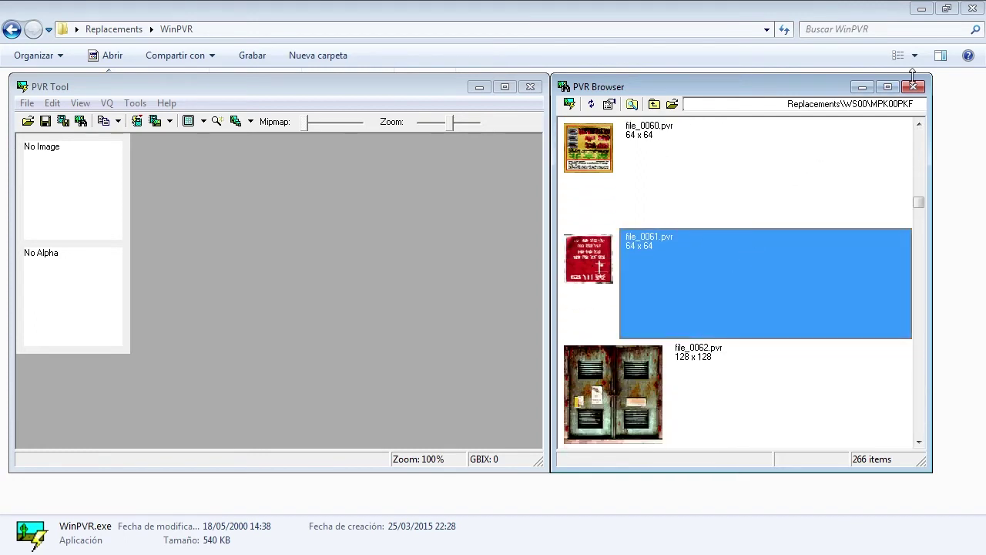
pyautogui.click(914, 88)
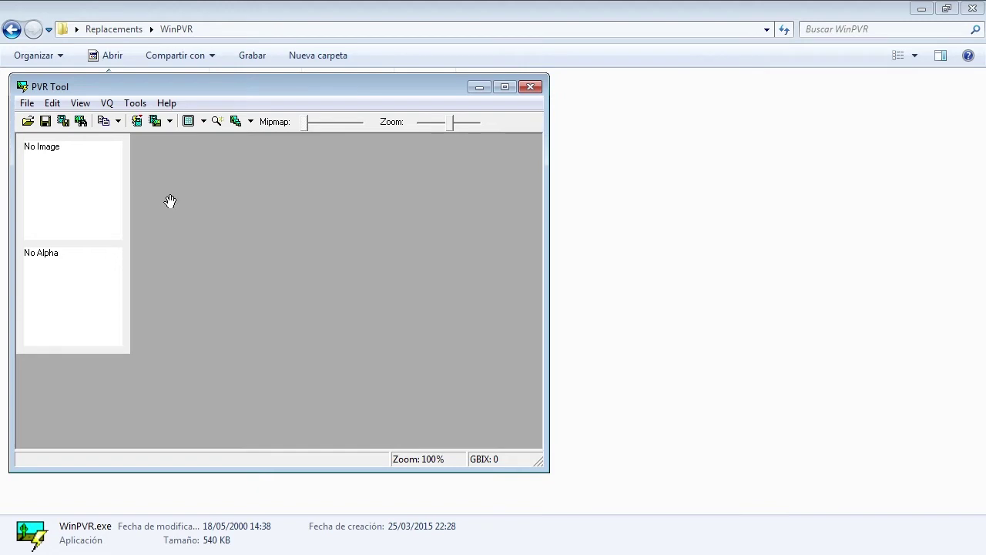
# Exit WinPVR and return to the WS00 folder inside Replacements
pyautogui.click(34, 105)
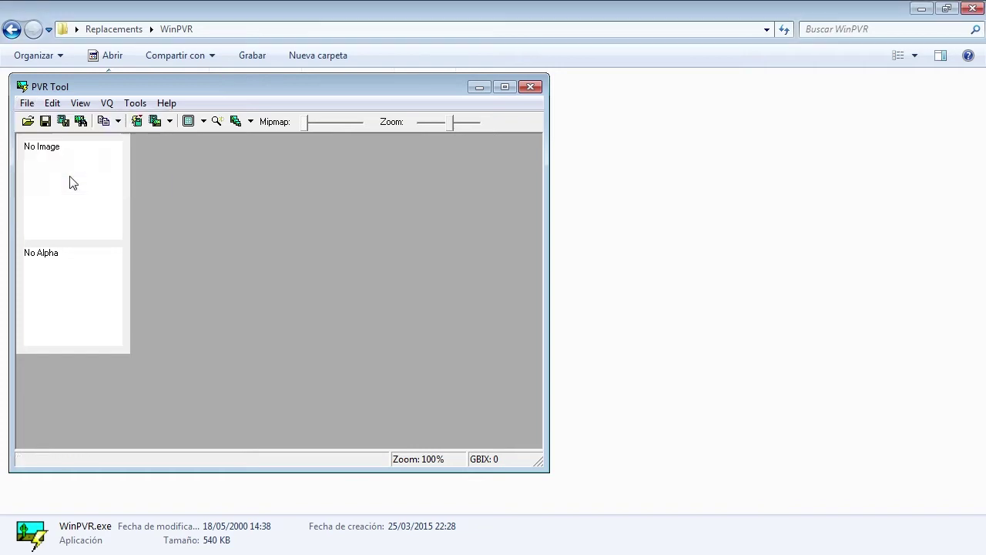
pyautogui.click(70, 182)
pyautogui.click(11, 29)
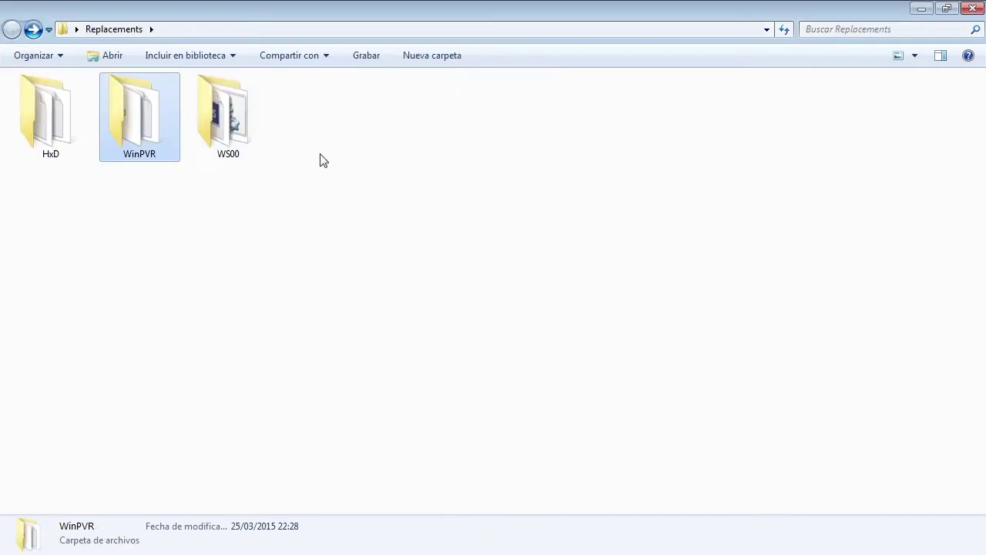
pyautogui.doubleClick(239, 139)
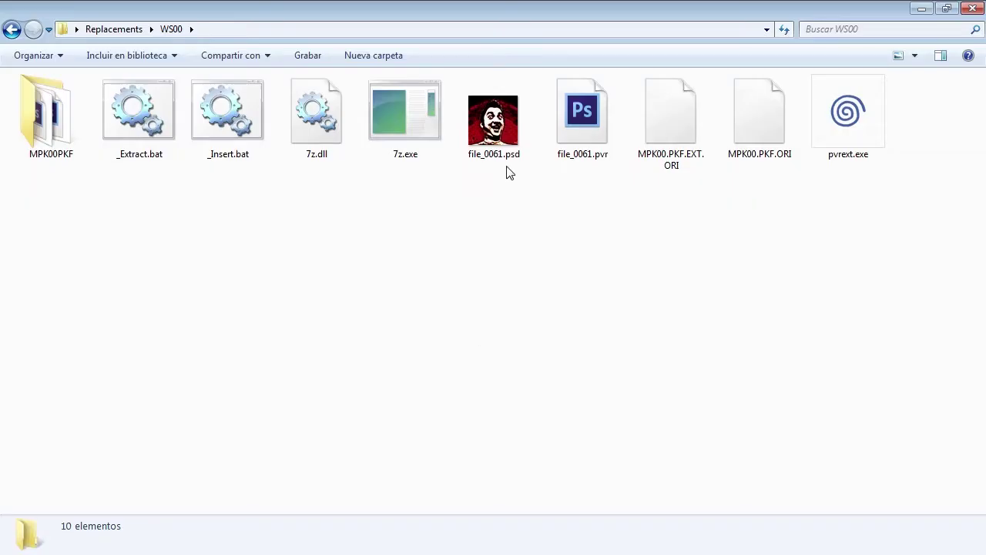
# Open file_0061.psd and save it in PVR format over the existing file_0061.pvr
pyautogui.doubleClick(506, 170)
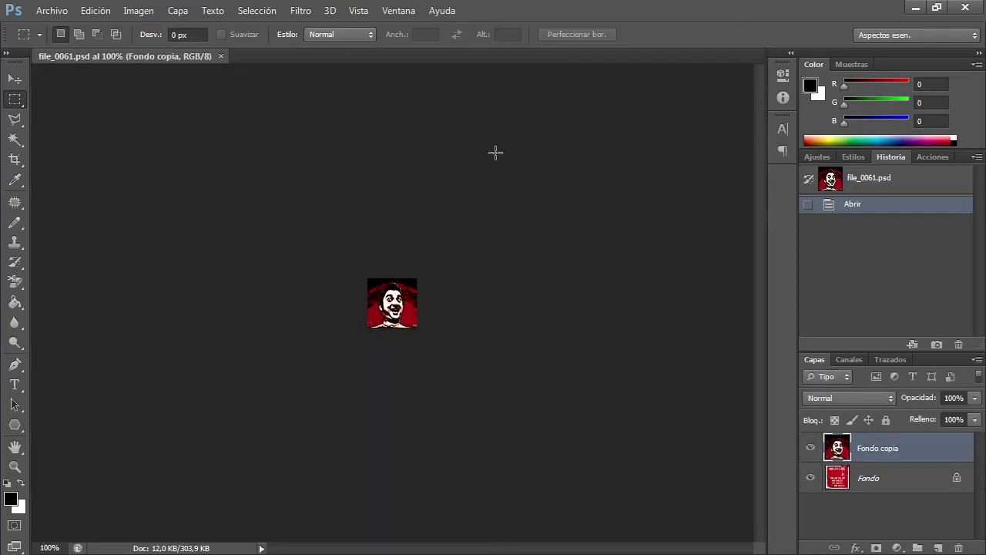
pyautogui.click(52, 11)
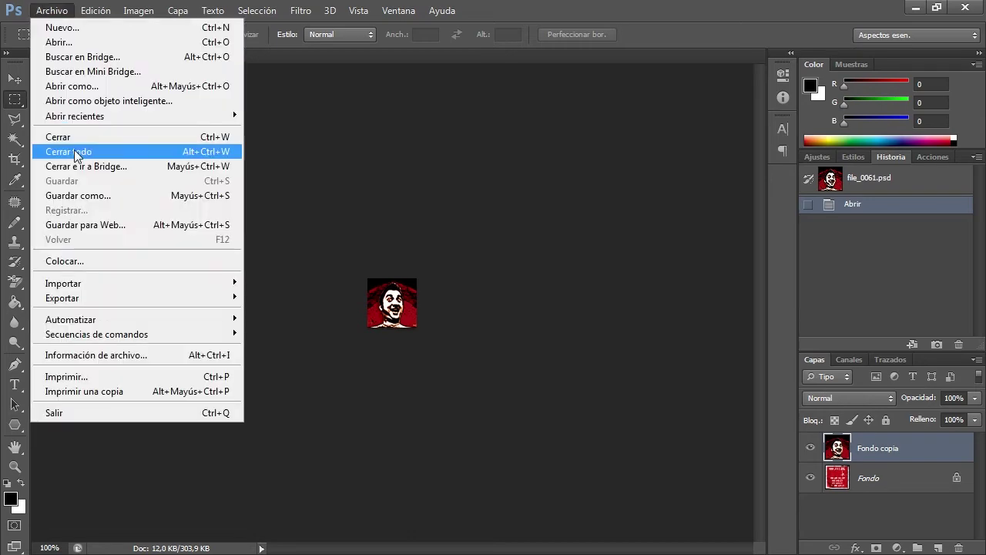
pyautogui.click(98, 196)
pyautogui.click(476, 327)
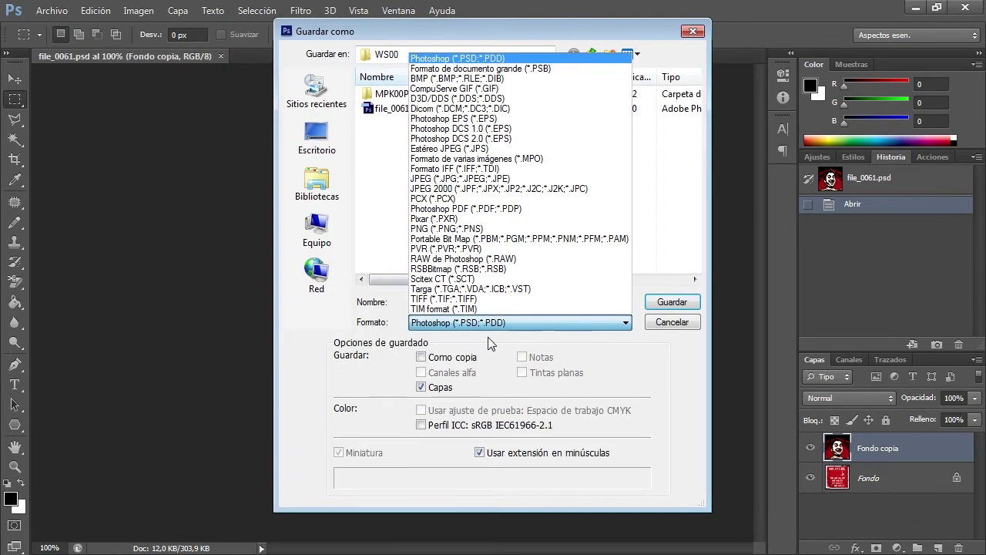
pyautogui.click(517, 246)
pyautogui.press('Return')
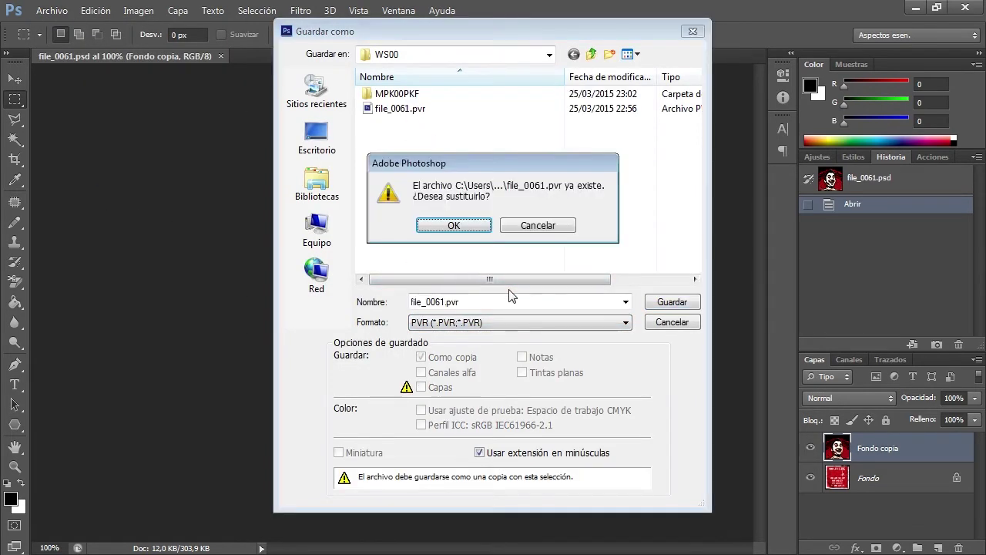
pyautogui.press('Return')
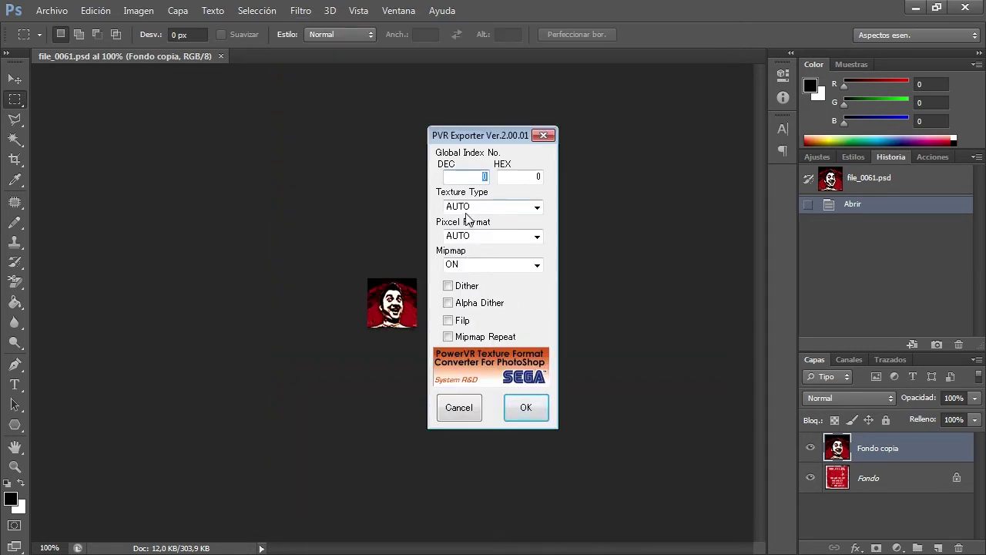
# Export with texture type VQ4AUTO, RGB 565, mipmaps off and Flip on, then exit Photoshop
pyautogui.click(537, 208)
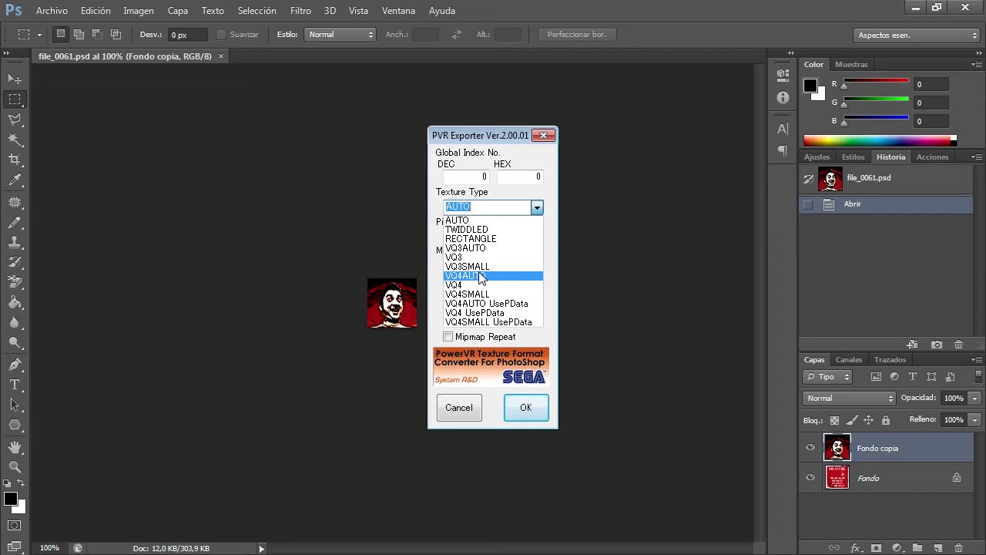
pyautogui.click(479, 276)
pyautogui.click(536, 237)
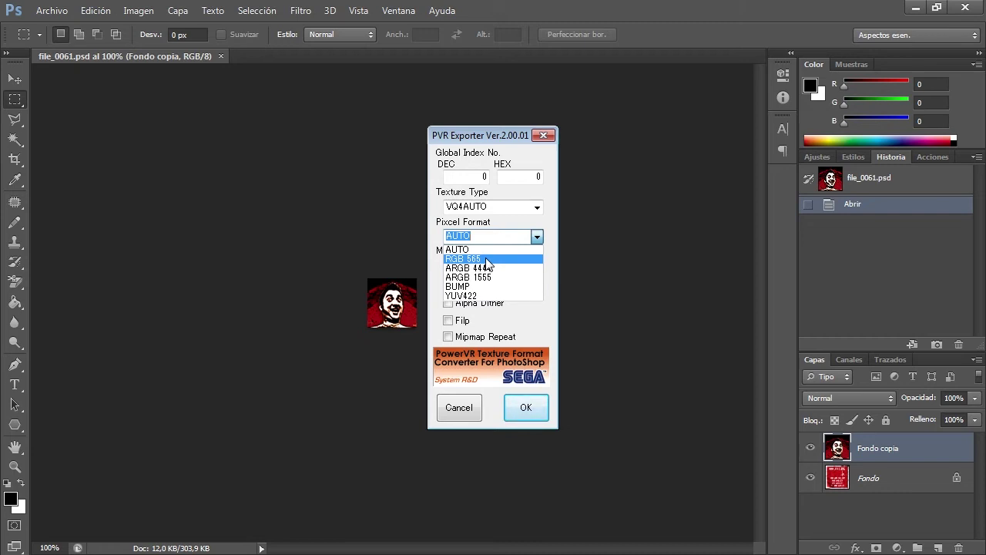
pyautogui.click(486, 260)
pyautogui.click(503, 266)
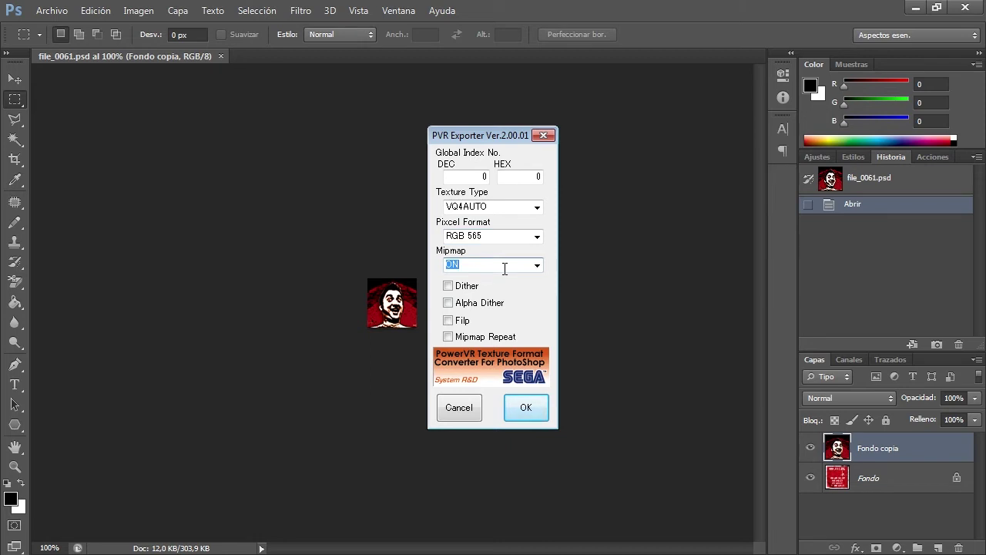
pyautogui.press('Down')
pyautogui.click(465, 323)
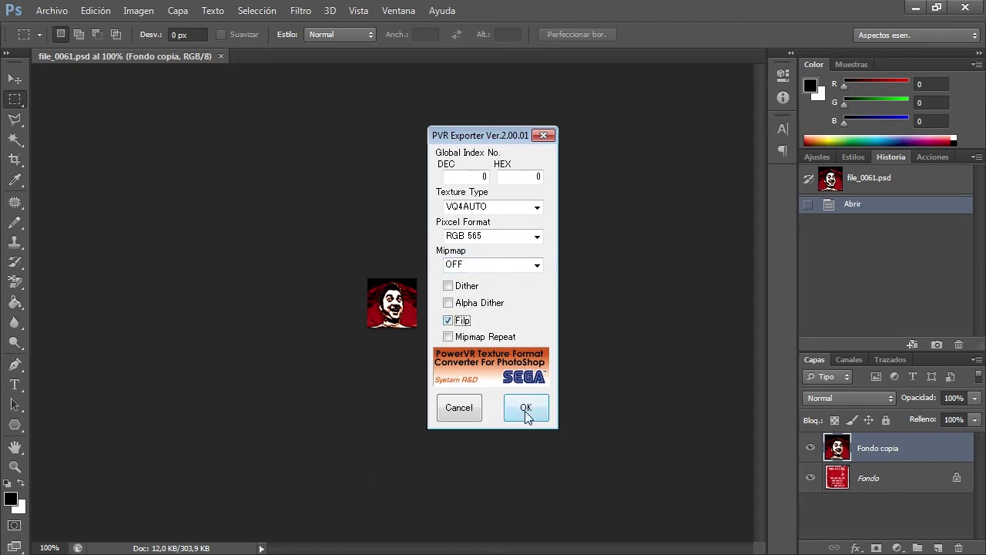
pyautogui.click(526, 409)
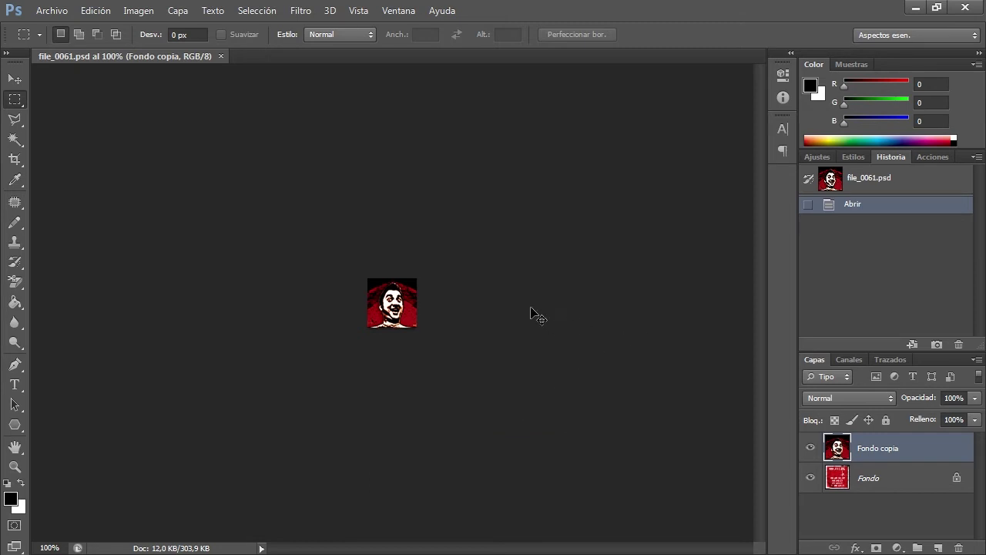
pyautogui.click(64, 17)
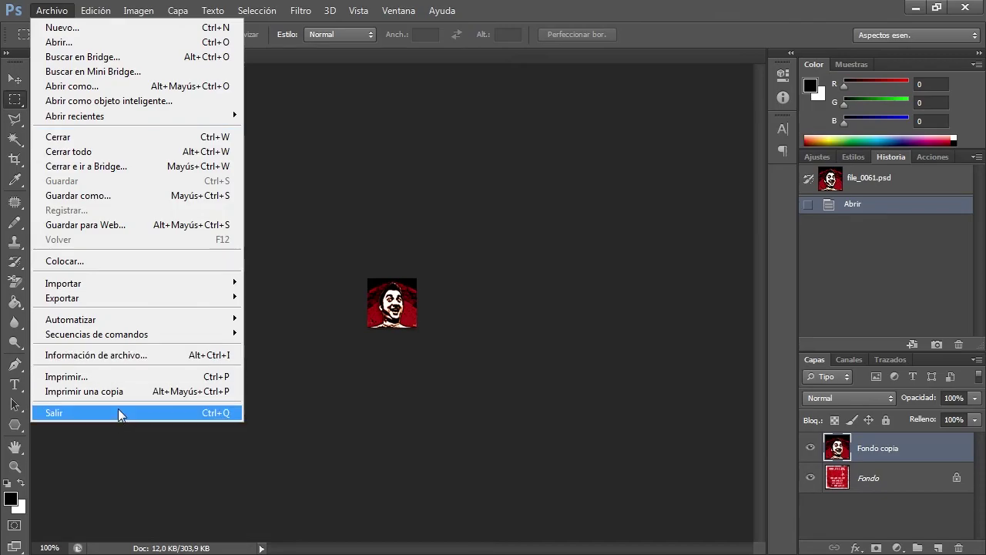
pyautogui.click(121, 409)
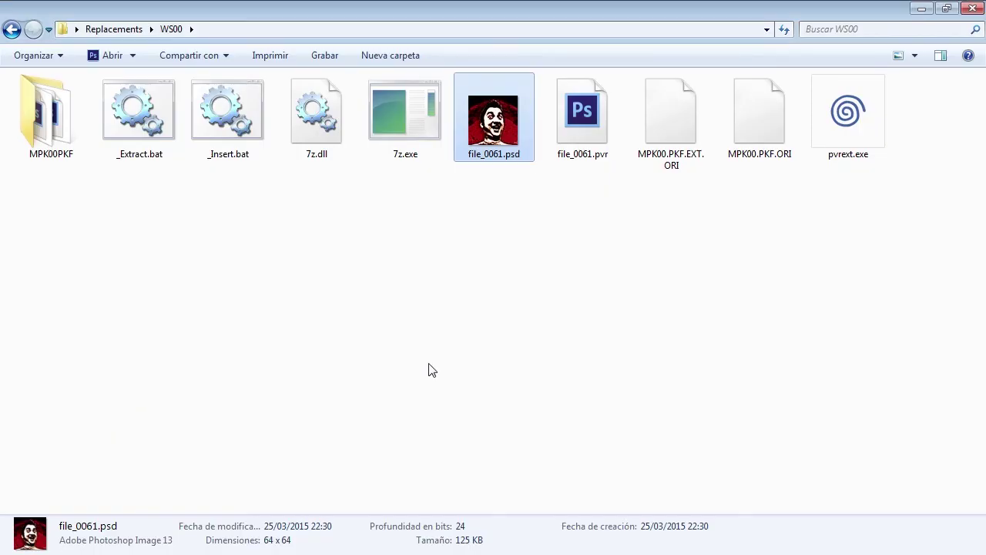
# Check the new 2,03 KB file_0061.pvr, then open the HxD folder in Replacements
pyautogui.click(567, 126)
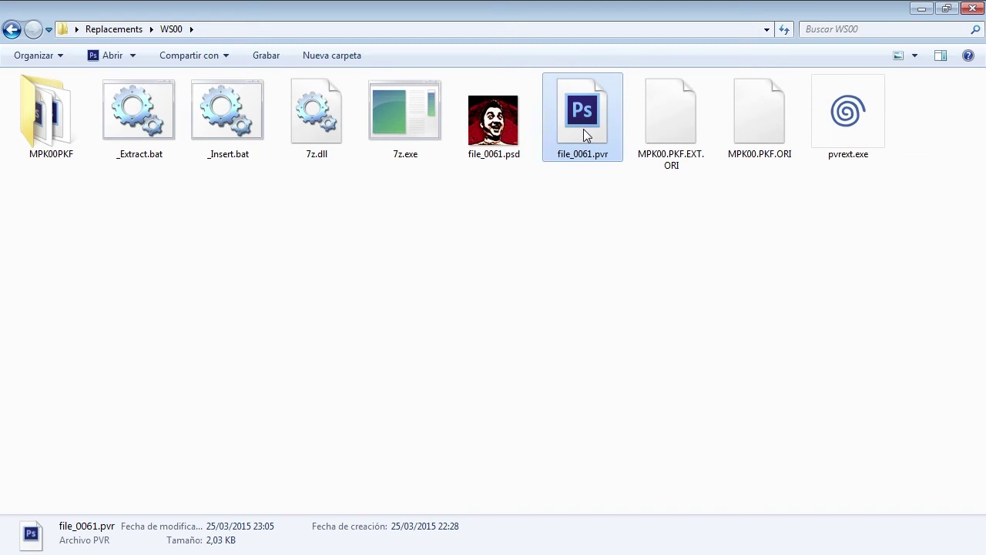
pyautogui.click(13, 33)
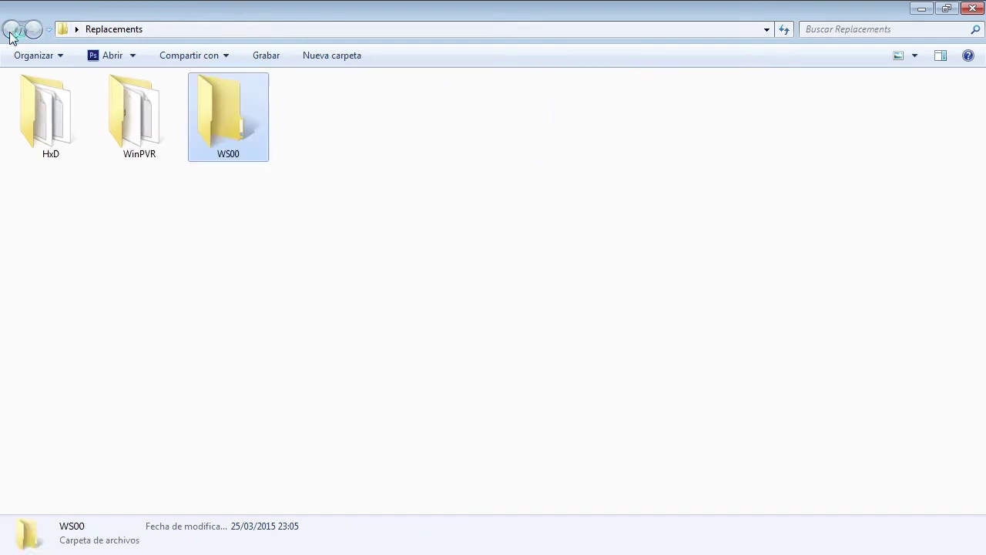
pyautogui.doubleClick(42, 120)
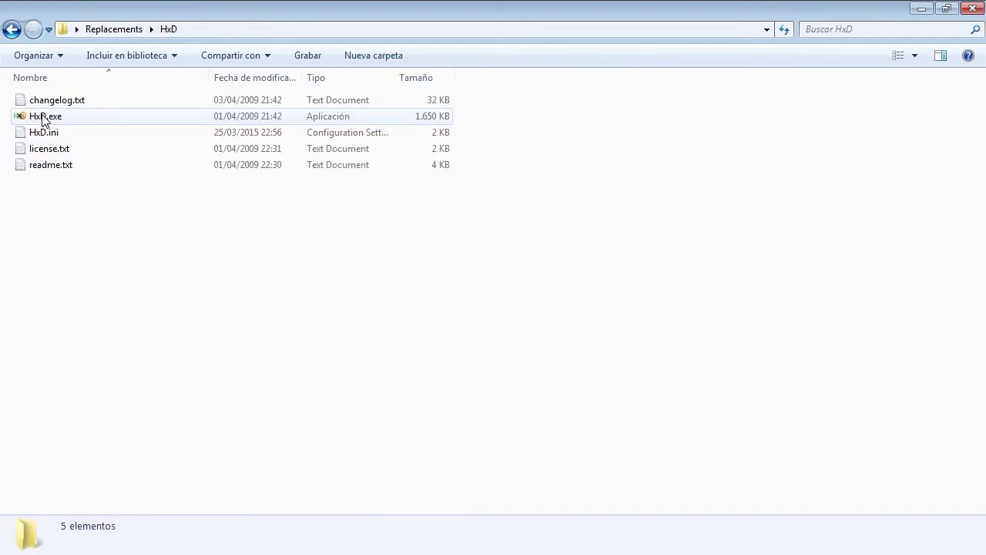
# Launch HxD and open the recent file file_0061.pvr
pyautogui.doubleClick(44, 117)
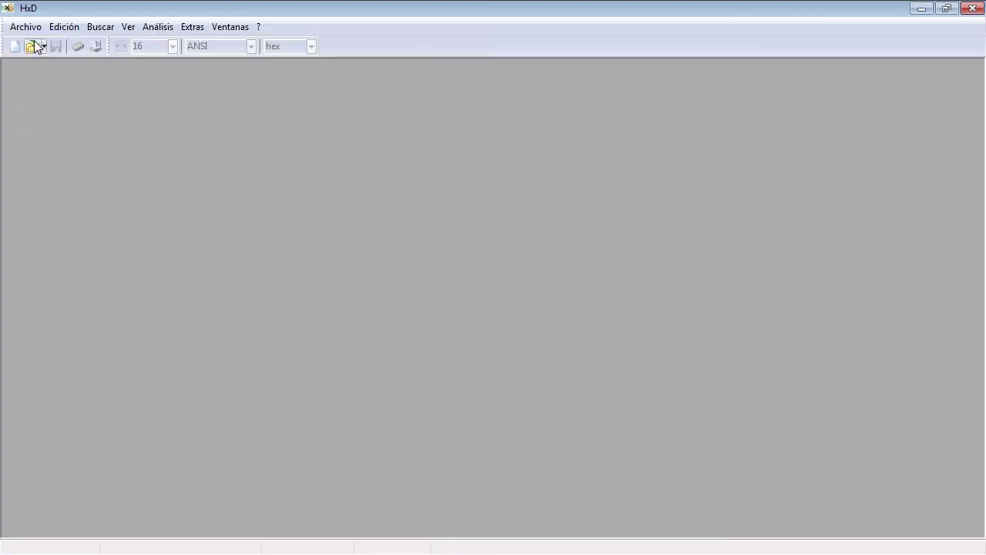
pyautogui.click(35, 29)
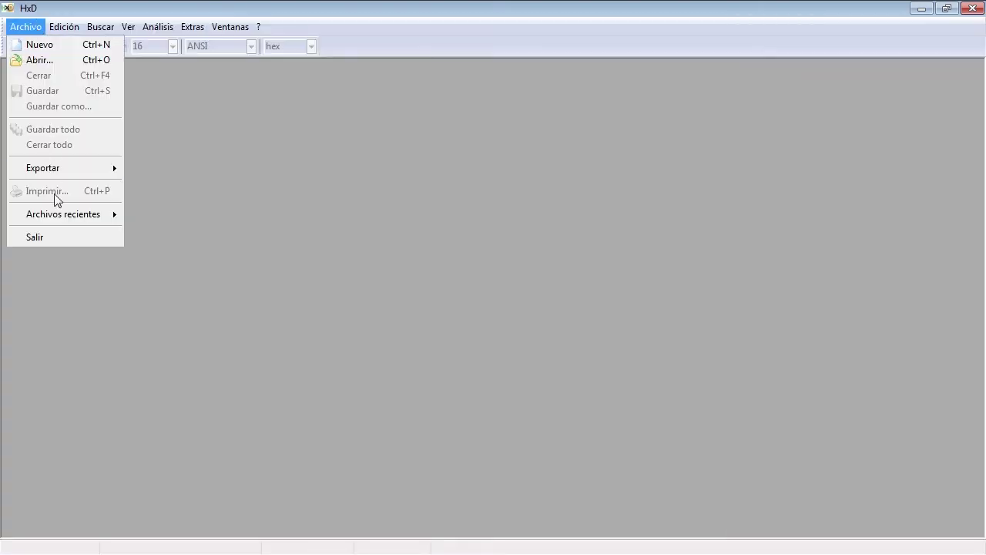
pyautogui.moveTo(61, 215)
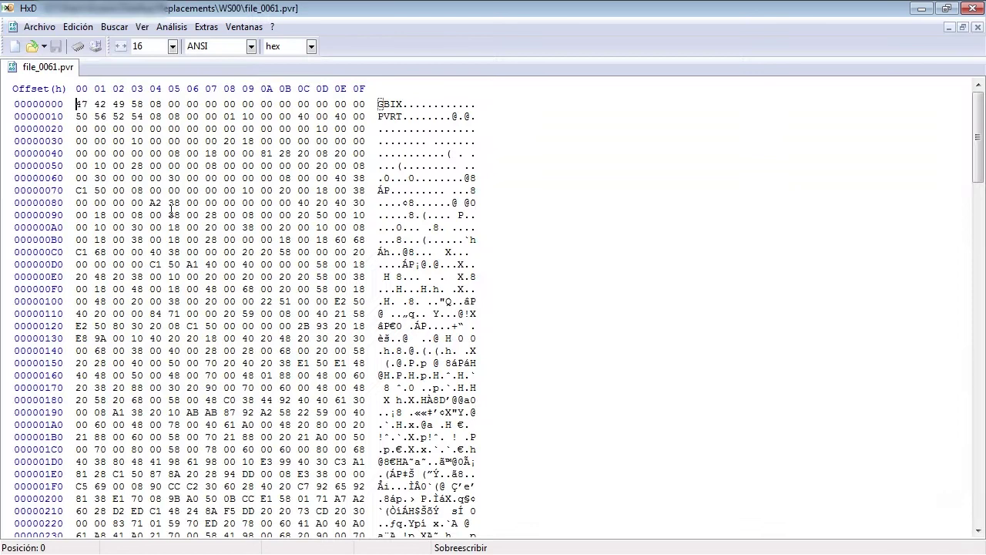
pyautogui.click(339, 214)
# Set byte 04 to 04, delete the four zero bytes at 05–08, save and close HxD
pyautogui.moveTo(77, 103); pyautogui.dragTo(141, 116)
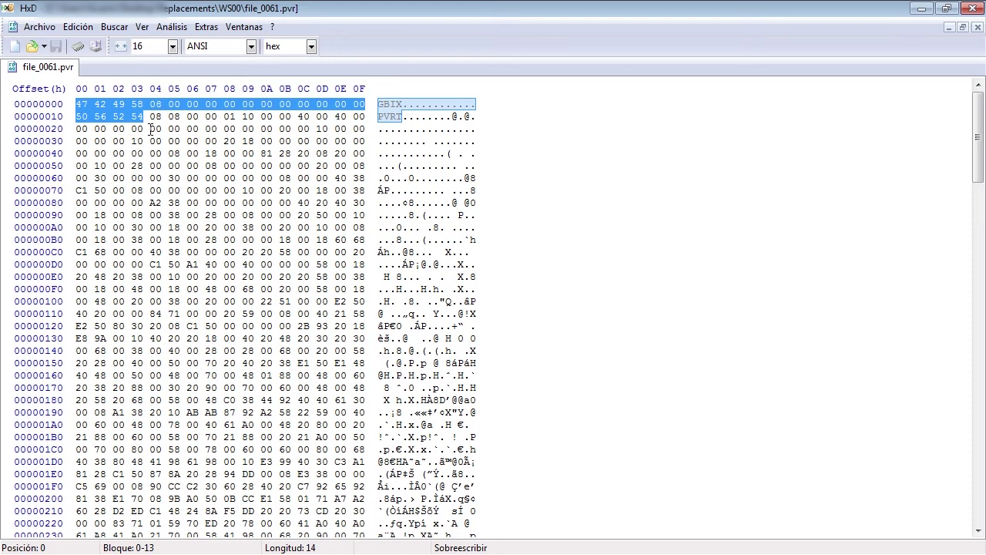
pyautogui.click(157, 116)
pyautogui.click(156, 104)
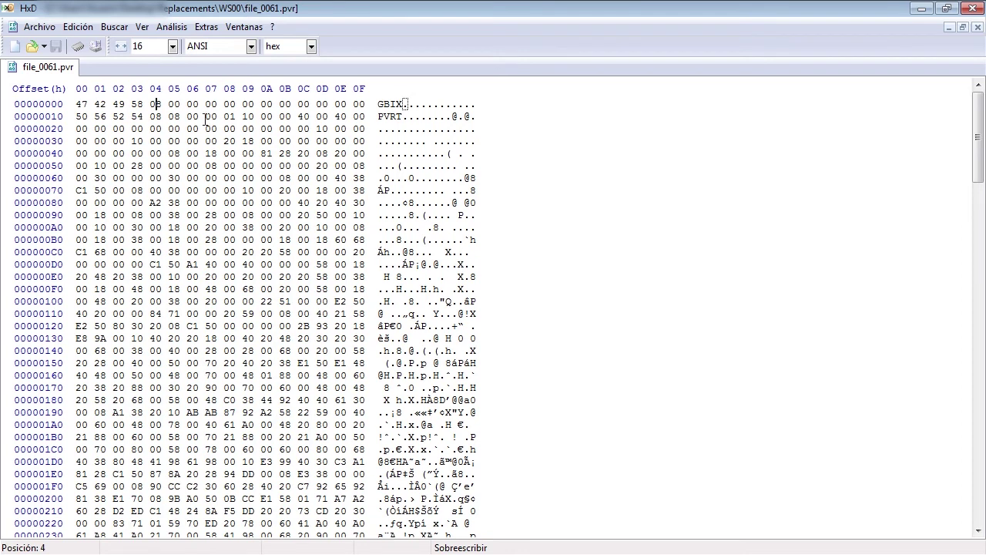
pyautogui.write('04')
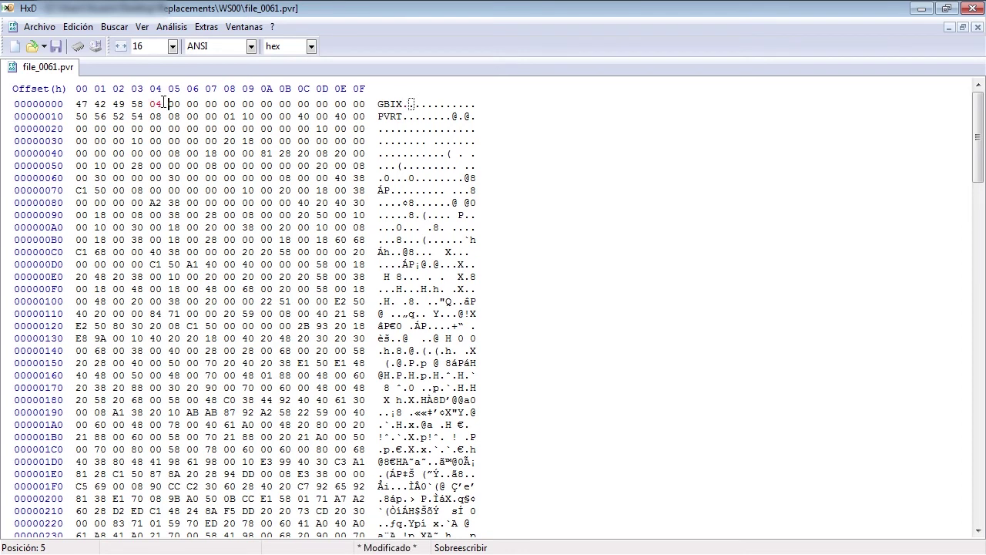
pyautogui.moveTo(163, 102); pyautogui.dragTo(223, 98)
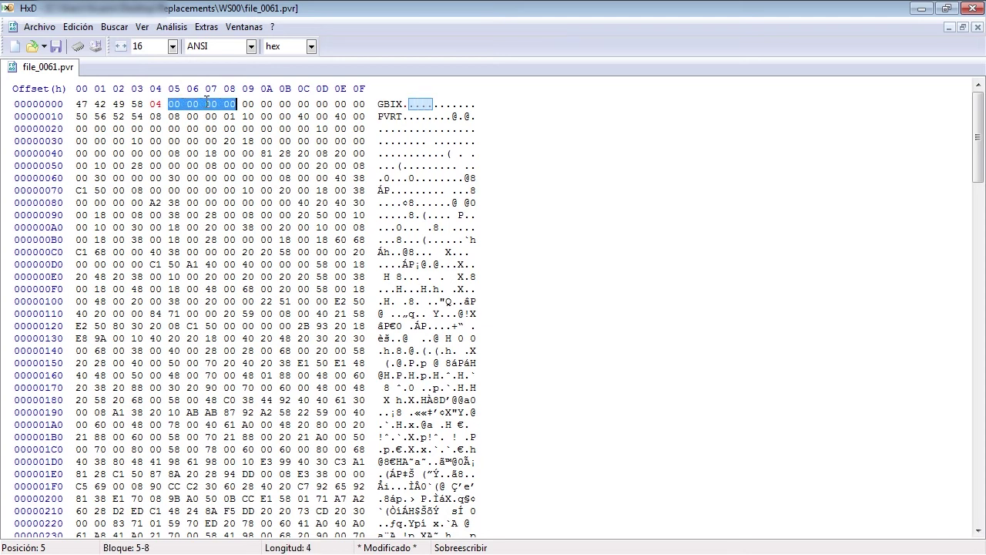
pyautogui.rightClick(205, 100)
pyautogui.press('Escape')
pyautogui.press('Delete')
pyautogui.click(453, 308)
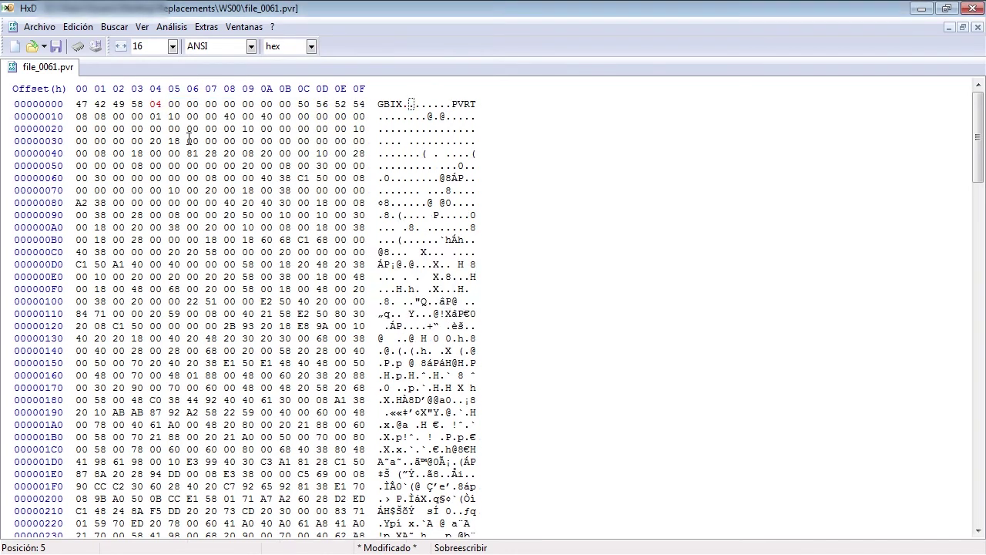
pyautogui.hotkey('ctrl', 's')
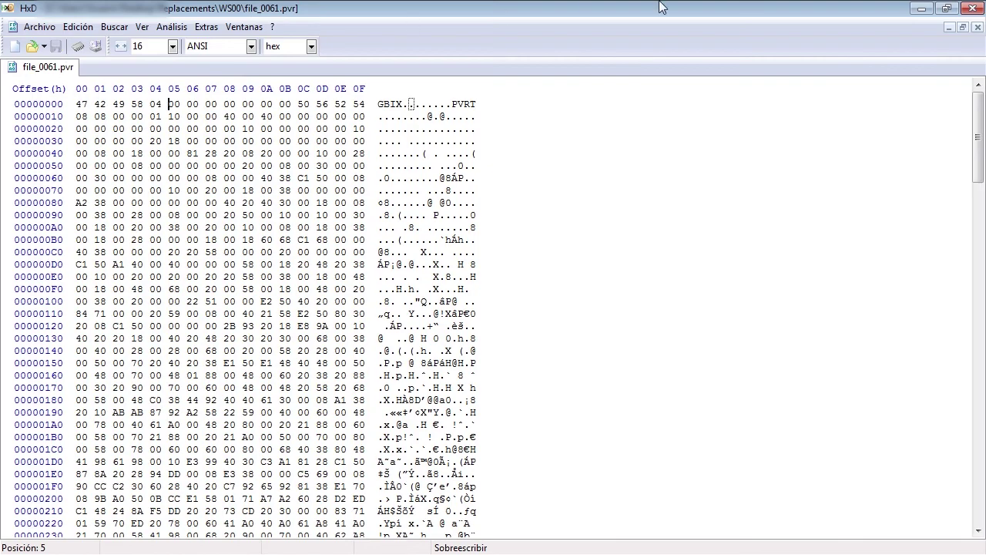
pyautogui.click(973, 8)
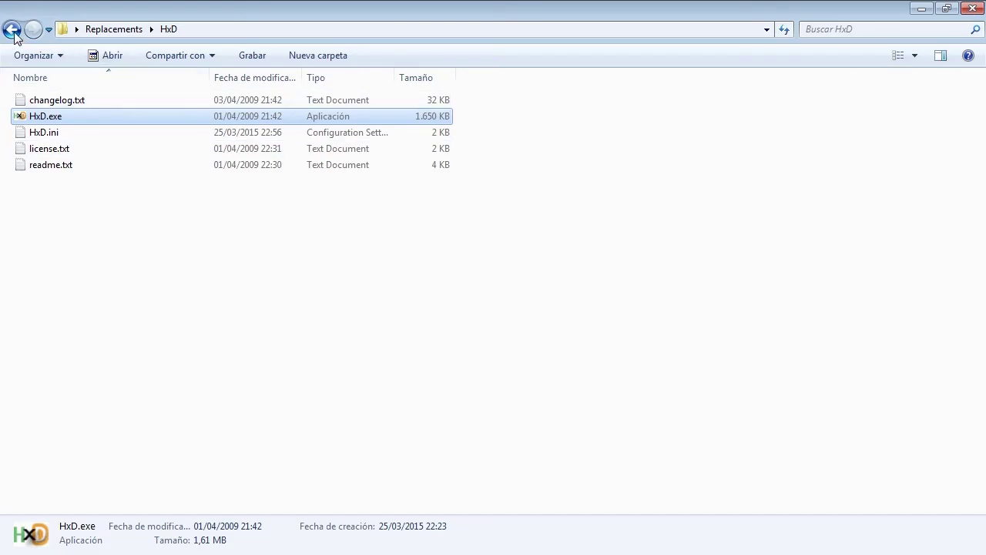
# Copy the edited file_0061.pvr from WS00 into MPK00PKF, replacing the existing file
pyautogui.click(10, 30)
pyautogui.doubleClick(229, 123)
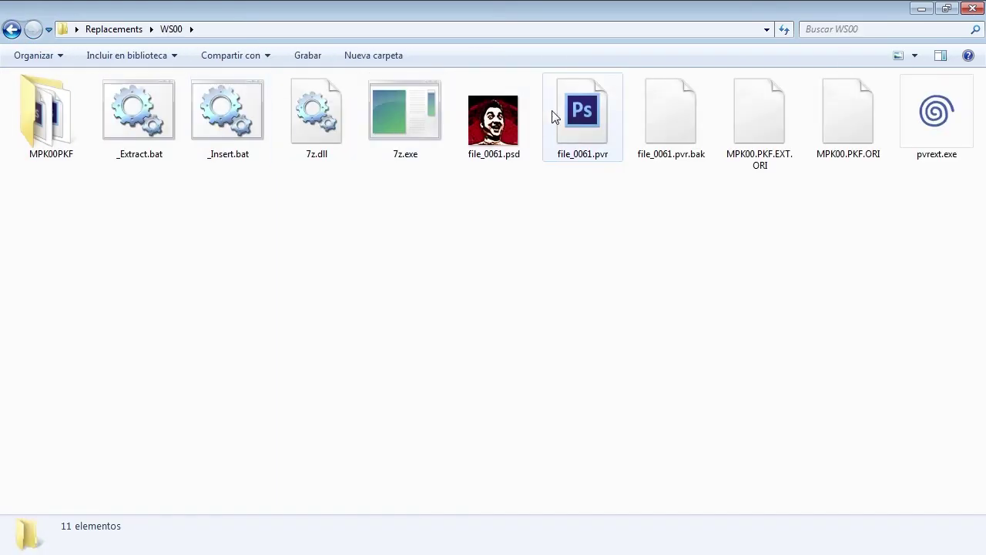
pyautogui.click(579, 136)
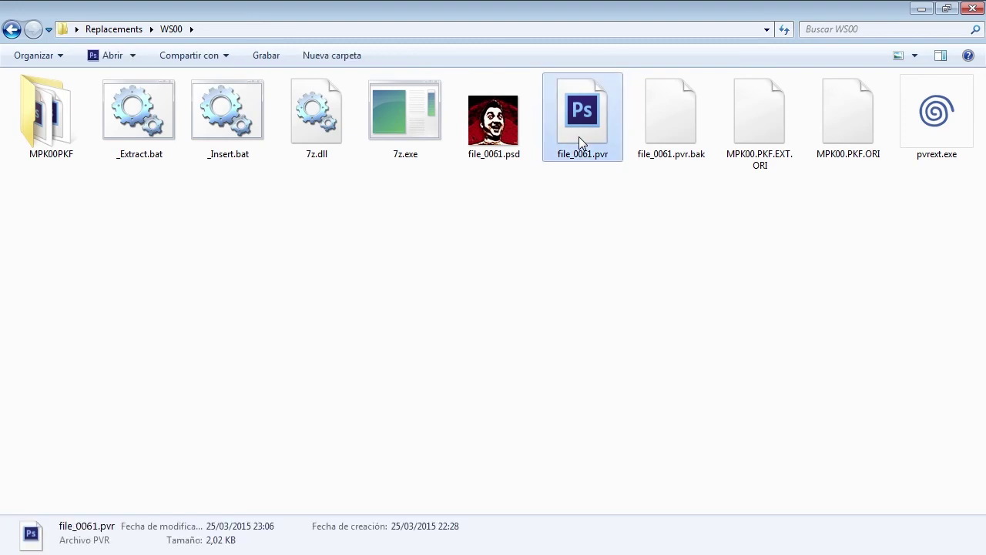
pyautogui.click(54, 146)
pyautogui.doubleClick(52, 142)
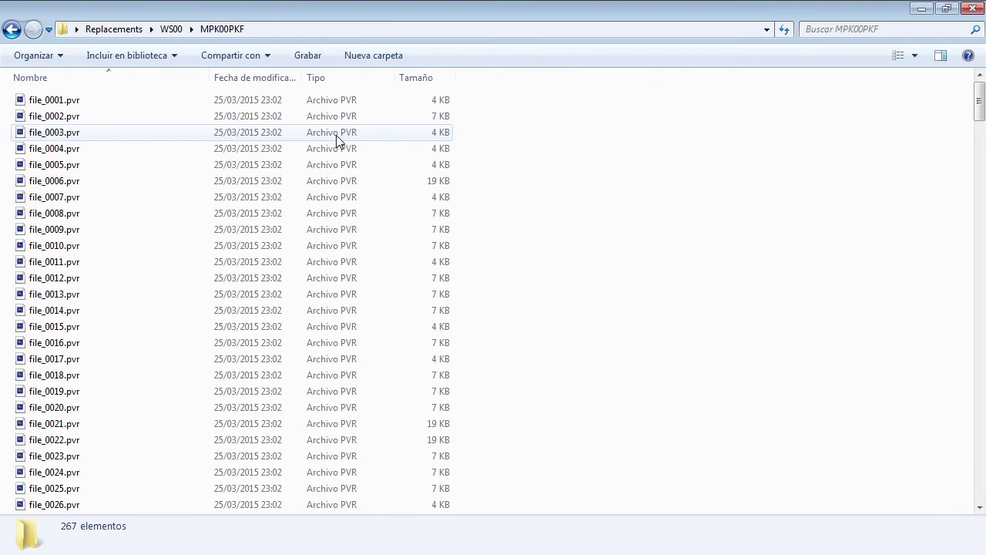
pyautogui.hotkey('ctrl', 'v')
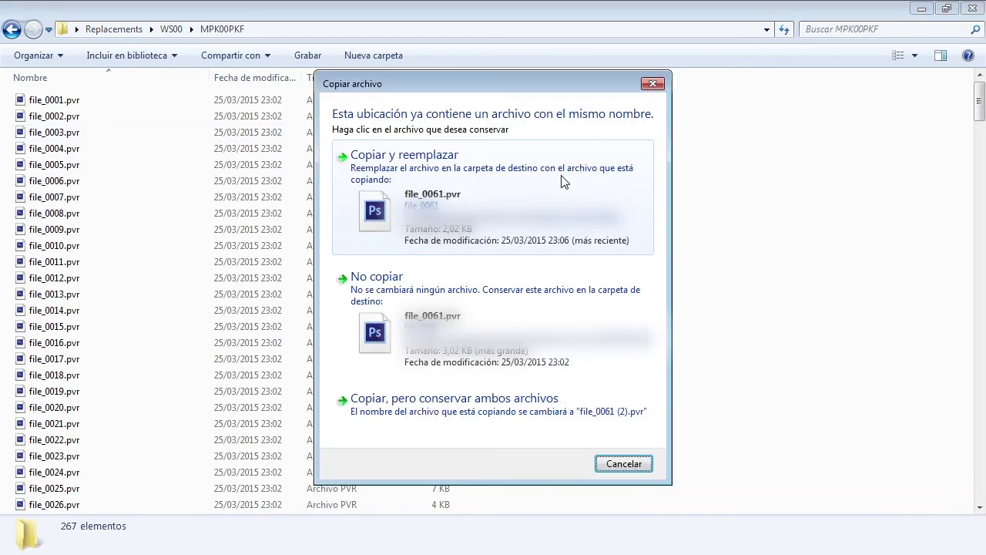
pyautogui.click(561, 176)
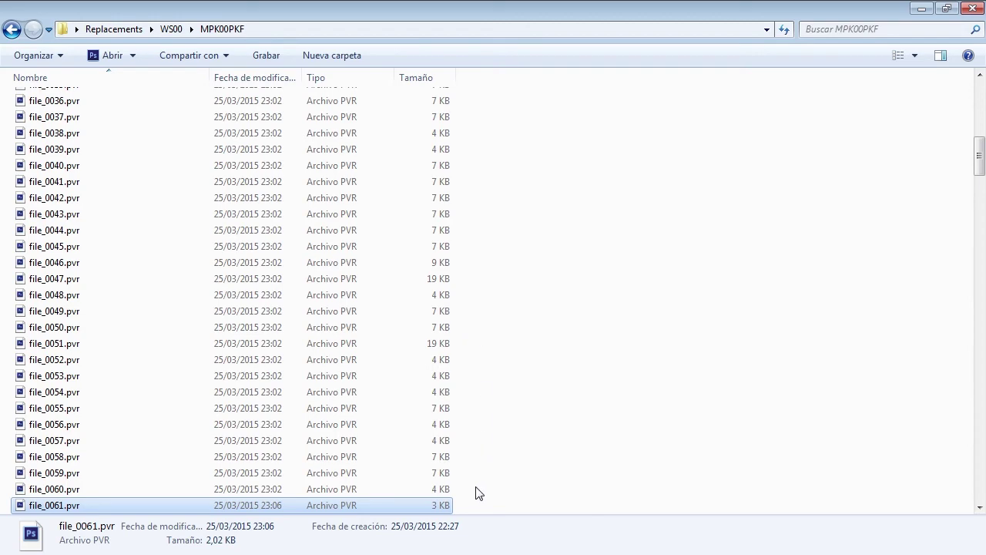
# Delete all other .pvr textures in MPK00PKF, keeping only file_0061.pvr and offset.txt
pyautogui.moveTo(481, 495); pyautogui.dragTo(314, 4)
pyautogui.press('Delete')
pyautogui.press('Return')
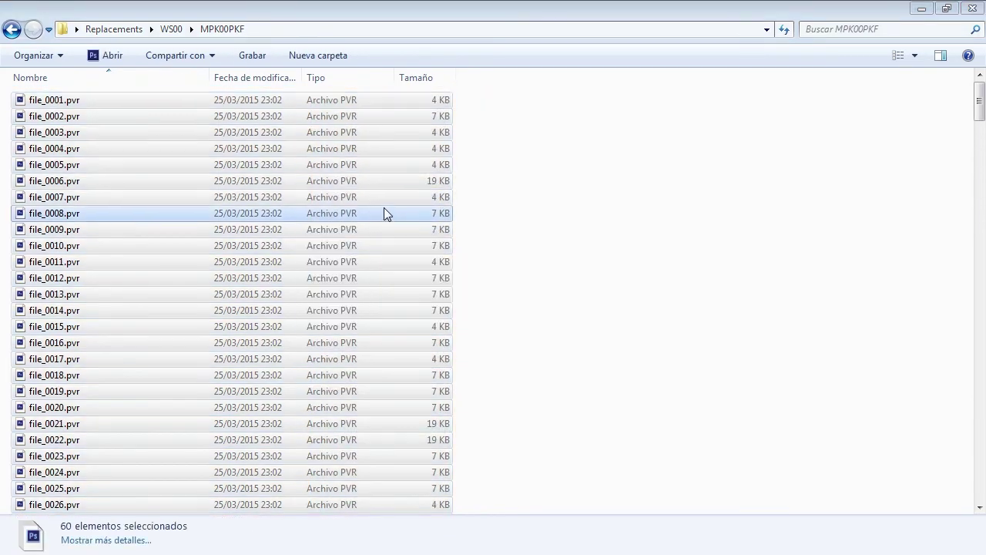
pyautogui.moveTo(473, 113); pyautogui.dragTo(229, 488)
pyautogui.press('Delete')
pyautogui.press('Return')
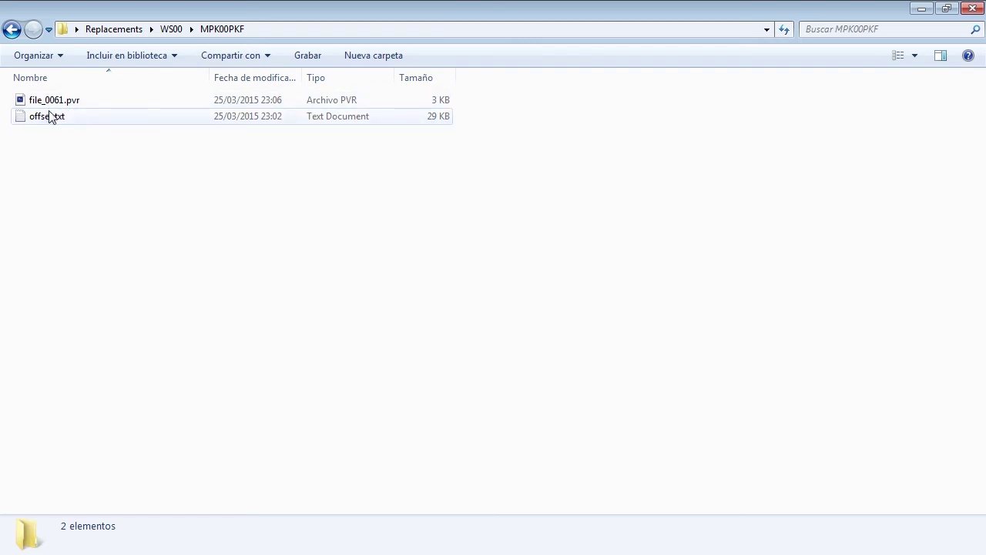
# Go back from MPK00PKF to the WS00 folder
pyautogui.click(11, 31)
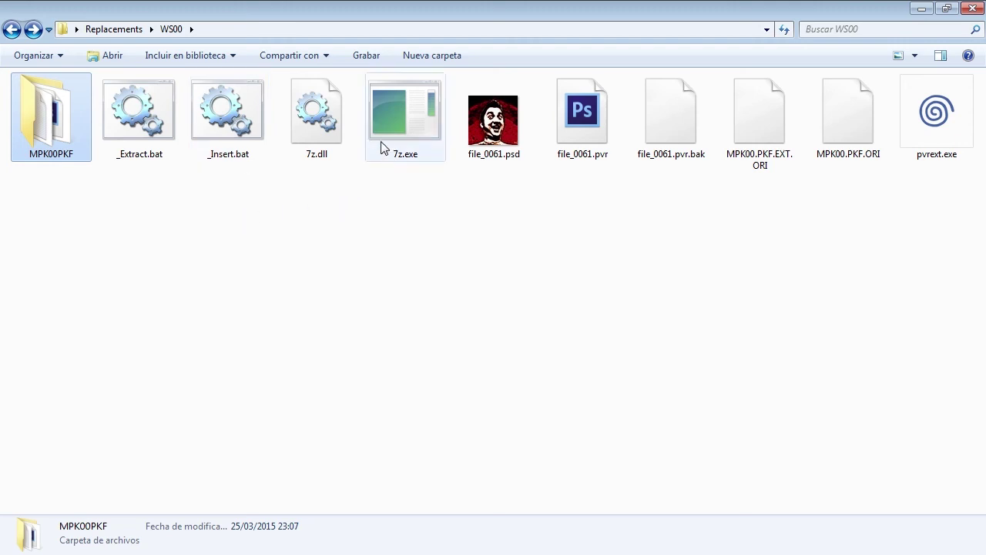
# Read the _Insert.bat script in Notepad and dismiss the finished patching console
pyautogui.rightClick(231, 137)
pyautogui.click(272, 129)
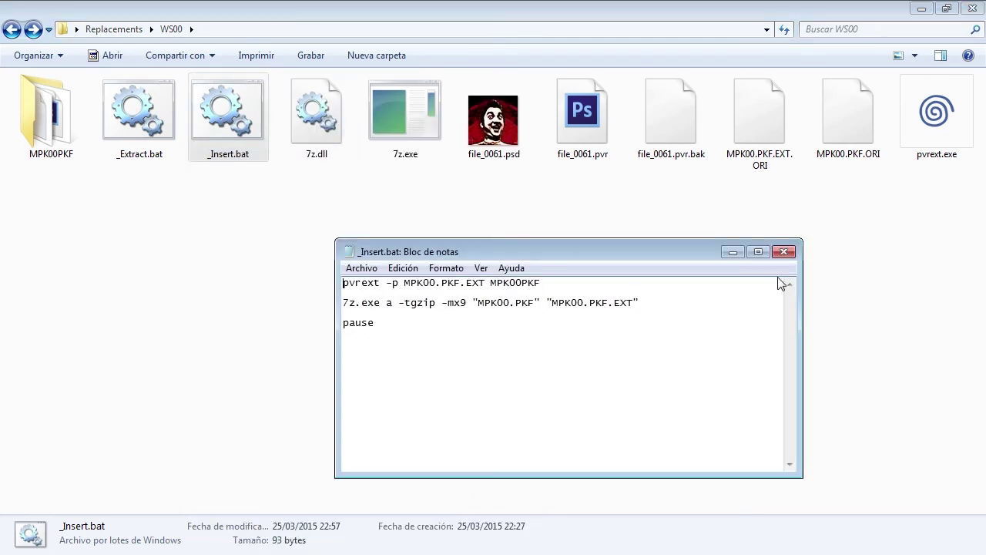
pyautogui.click(784, 252)
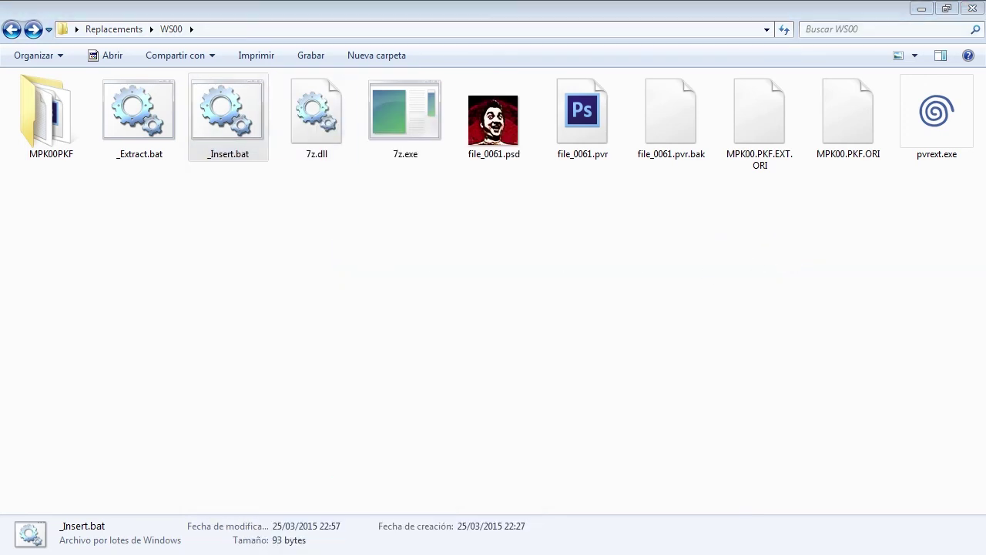
pyautogui.moveTo(808, 59); pyautogui.dragTo(389, 169)
pyautogui.press('Return')
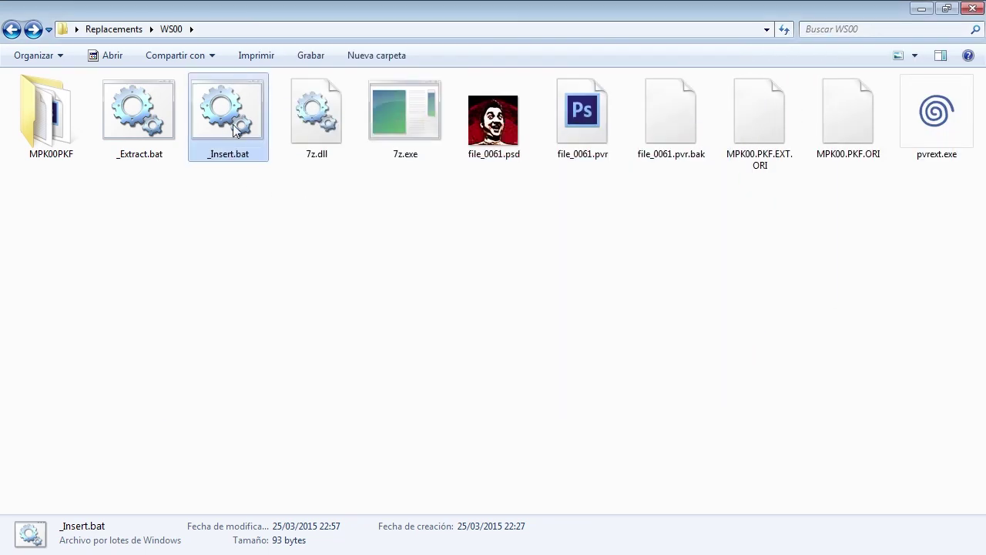
pyautogui.rightClick(230, 103)
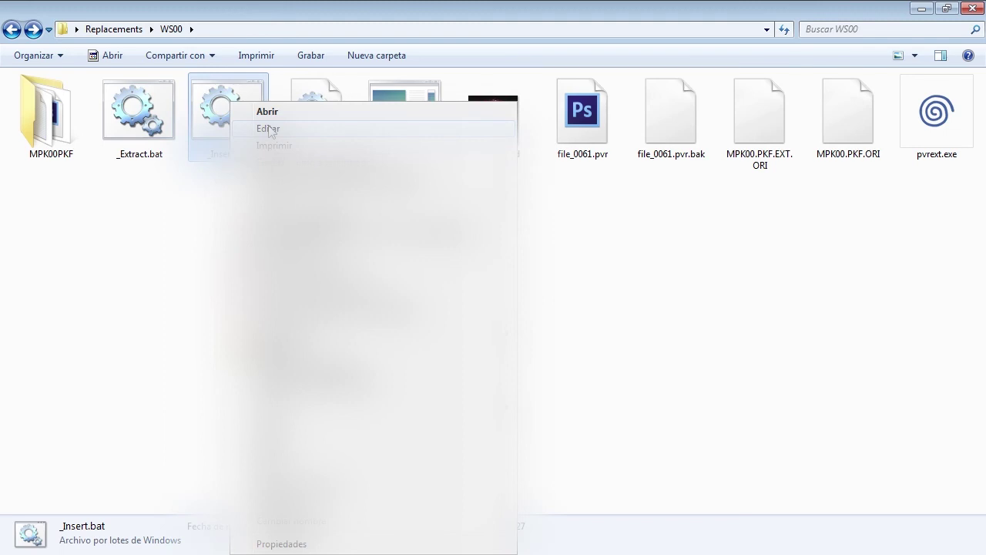
pyautogui.click(273, 131)
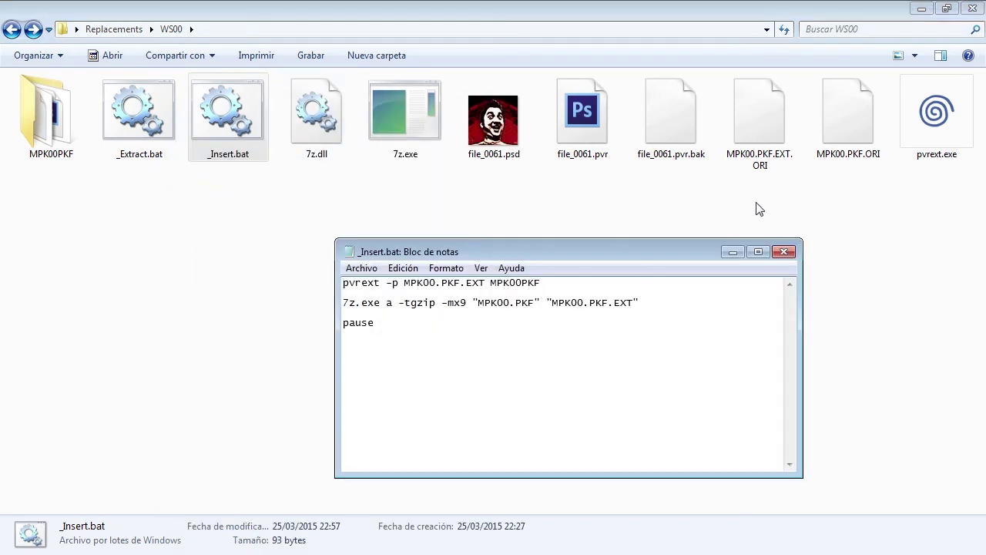
pyautogui.click(784, 253)
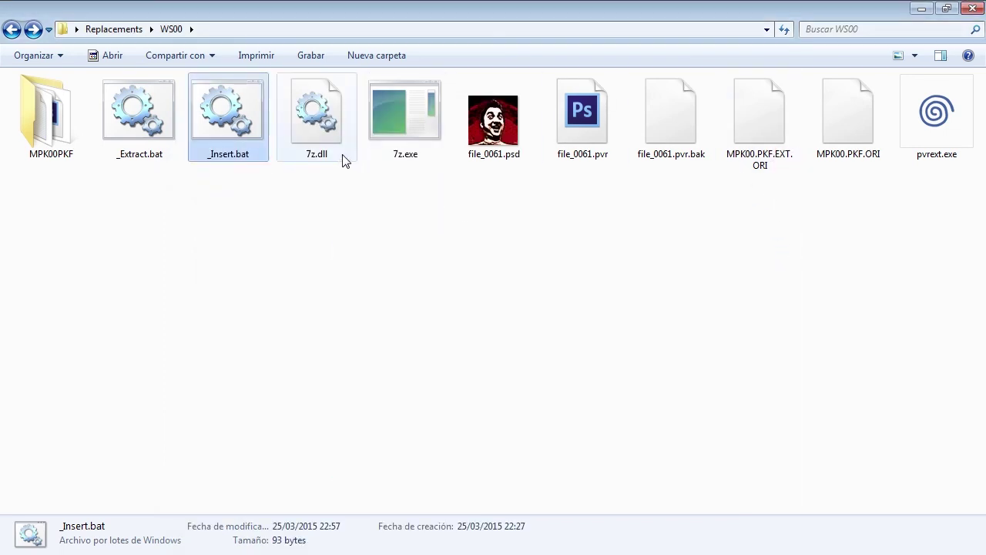
# Duplicate MPK00.PKF.EXT.ORI and rename the copy to MPK00.PKF.EXT, accepting the extension warning
pyautogui.click(766, 129)
pyautogui.hotkey('ctrl', 'c')
pyautogui.hotkey('ctrl', 'v')
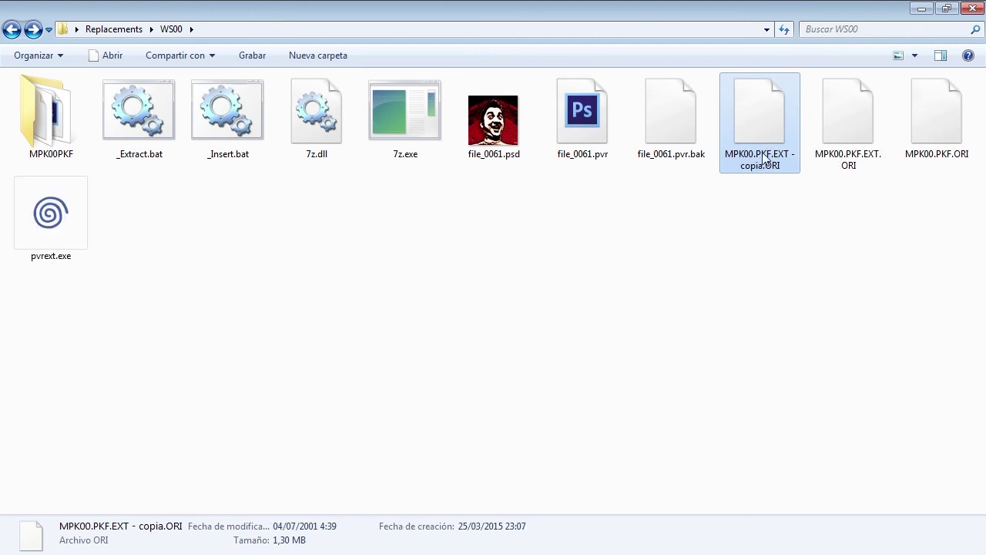
pyautogui.click(783, 171)
pyautogui.moveTo(791, 168); pyautogui.dragTo(786, 153)
pyautogui.press('BackSpace')
pyautogui.press('Return')
pyautogui.press('Return')
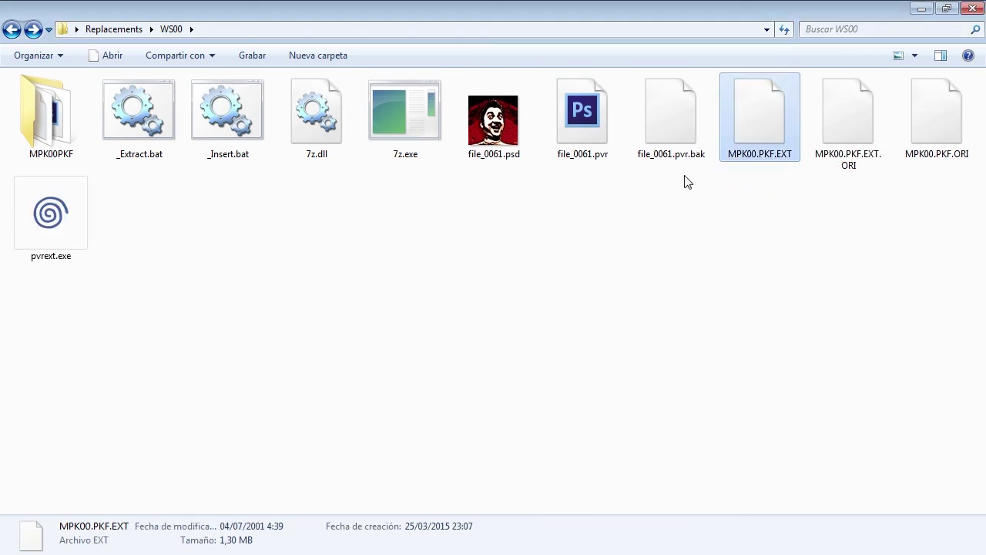
# Run _Insert.bat to rebuild MPK00.PKF, then check the regenerated MPK00.PKF.EXT and MPK00.PKF files
pyautogui.click(246, 136)
pyautogui.press('Return')
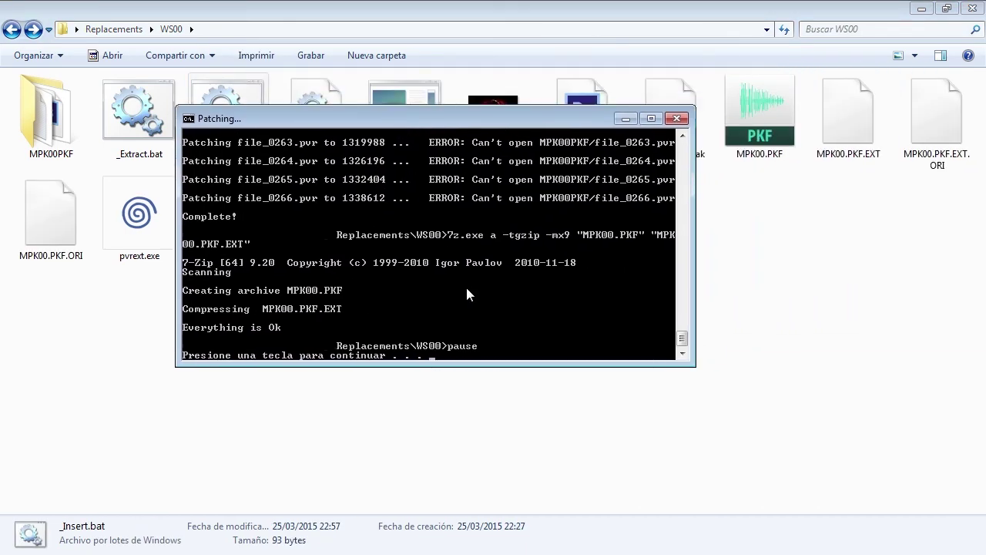
pyautogui.press('Return')
pyautogui.click(840, 114)
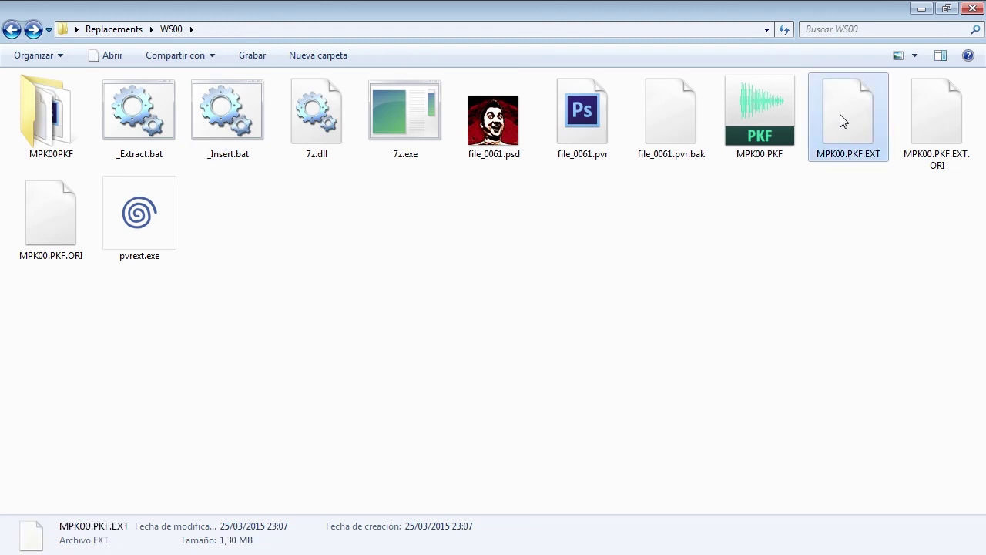
pyautogui.click(773, 123)
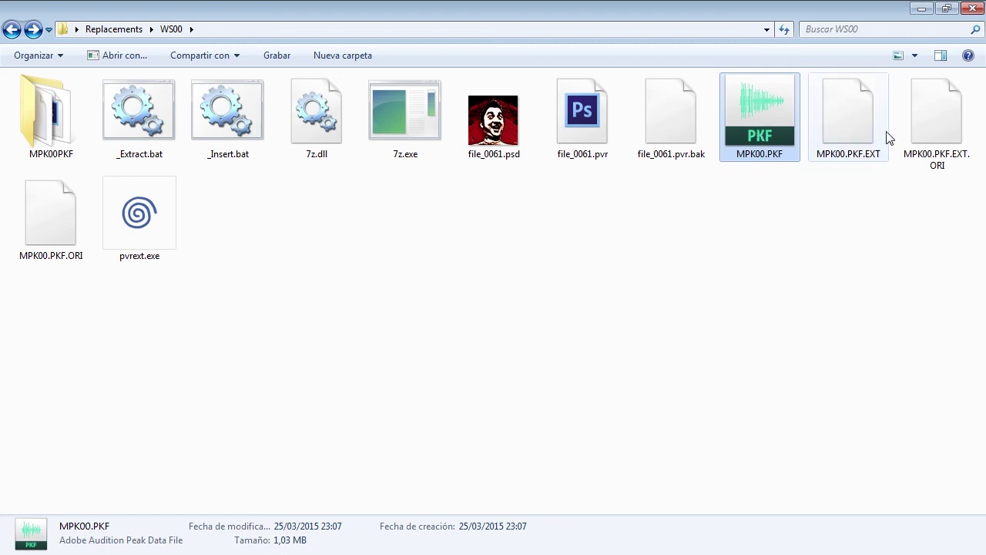
# Close the Explorer window to return to the Demul emulator running Shenmue 2
pyautogui.click(973, 7)
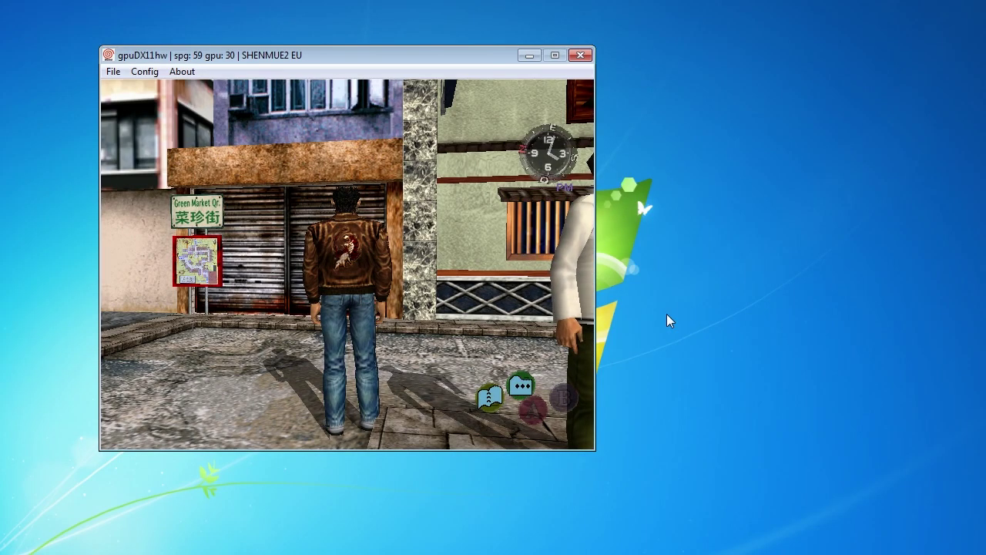